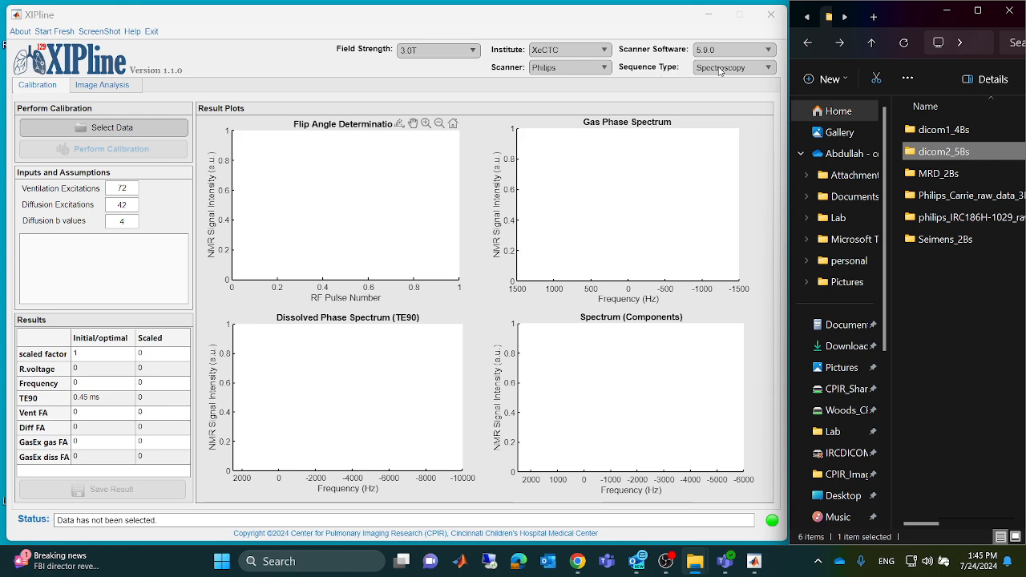
# Set the sequence type to 2D GRE and the image analysis type to Diffusion
pyautogui.click(720, 69)
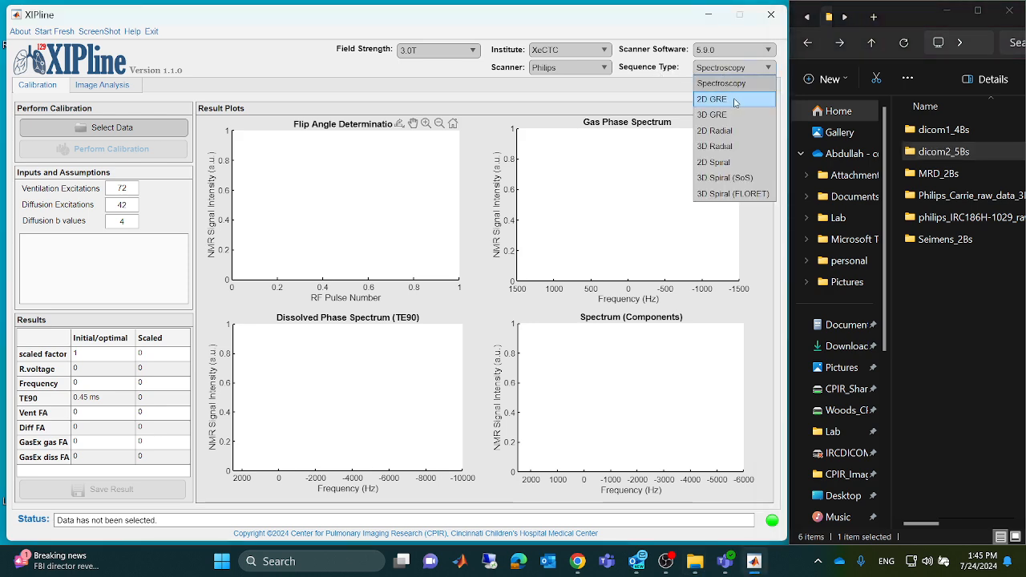
pyautogui.click(735, 101)
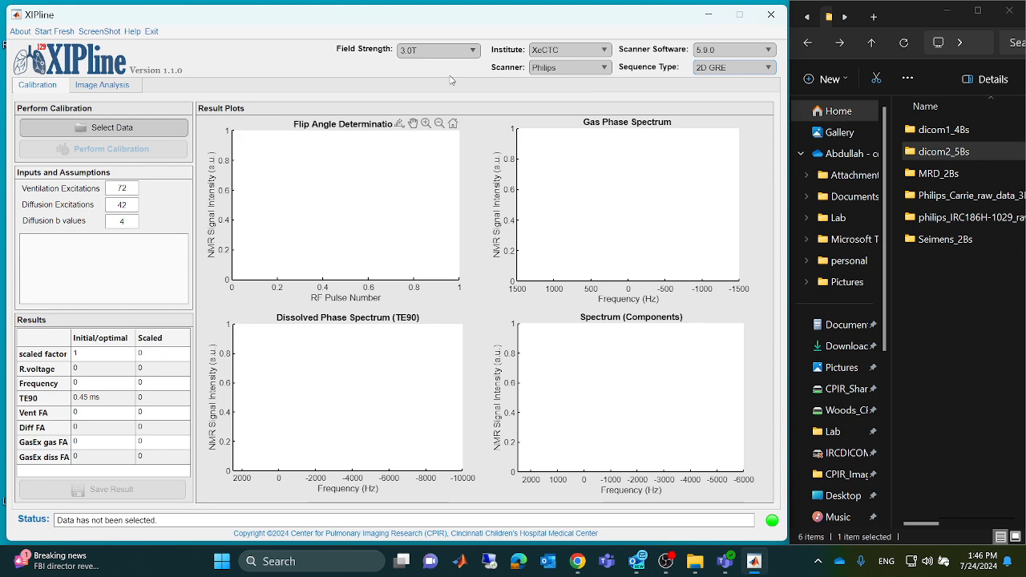
pyautogui.click(110, 89)
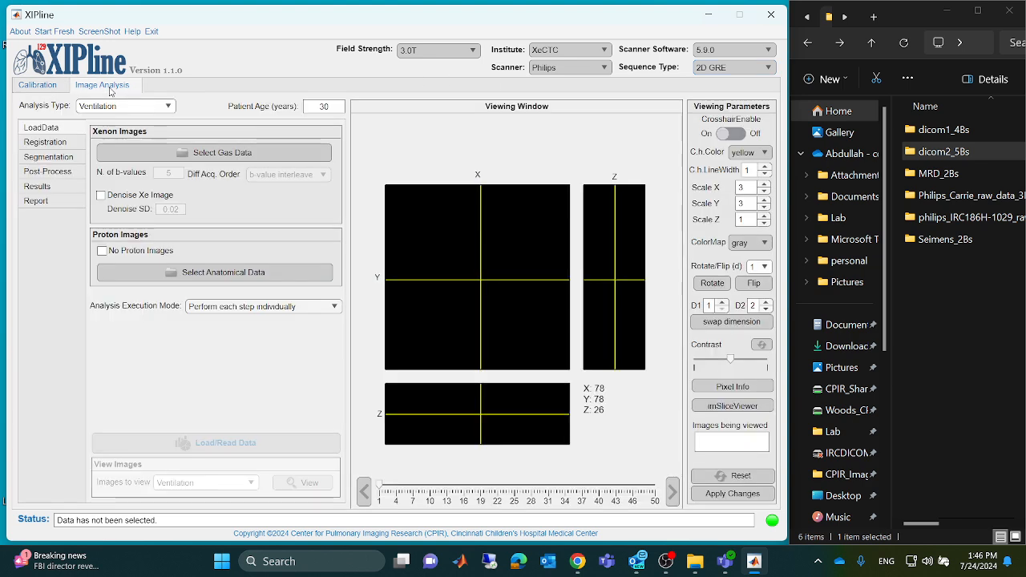
pyautogui.click(156, 109)
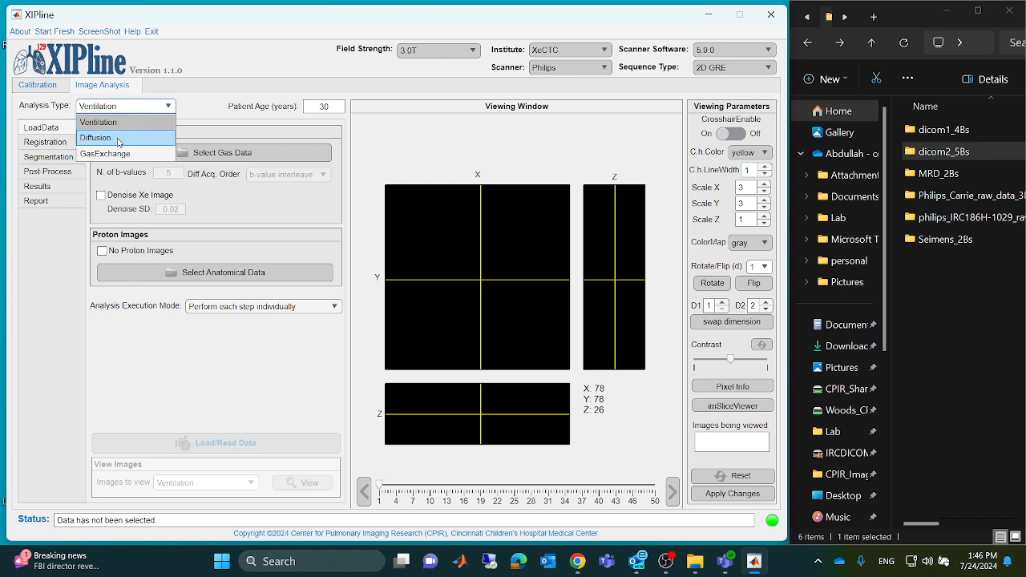
pyautogui.click(118, 138)
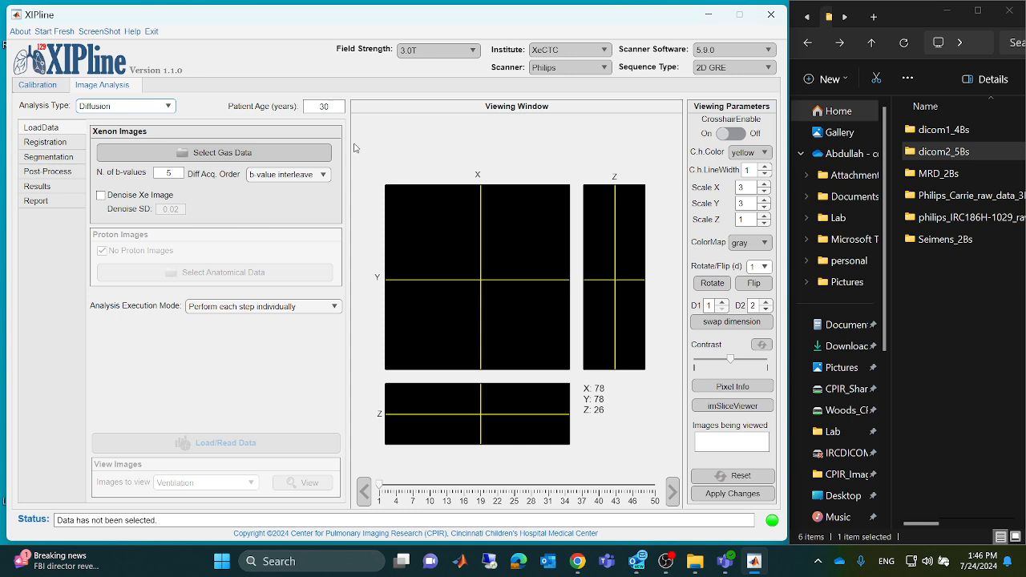
# Select IM_0082.dcm from the diffdata dicom2_5Bs folder as the xenon gas data
pyautogui.click(243, 154)
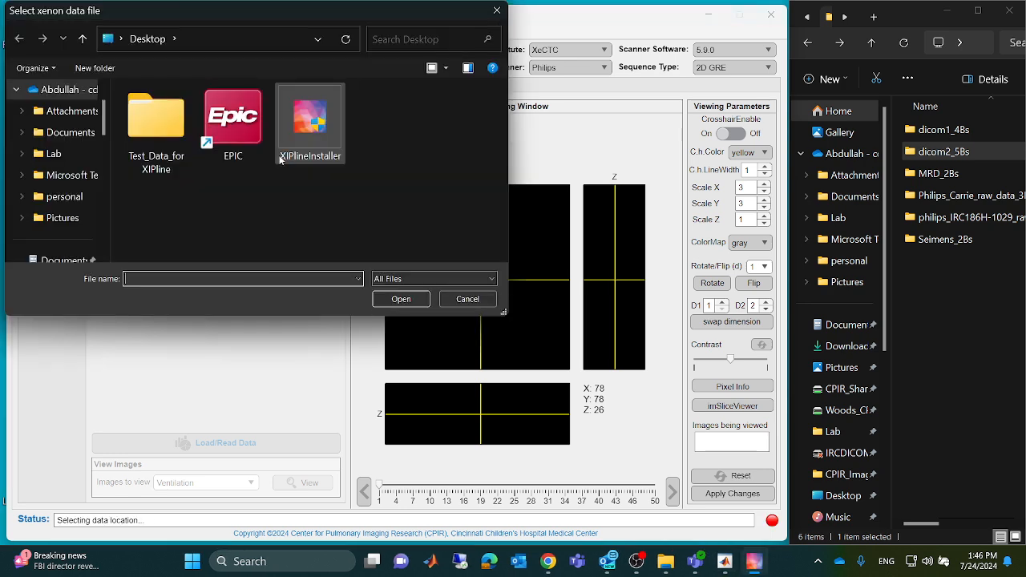
pyautogui.doubleClick(192, 144)
pyautogui.doubleClick(178, 159)
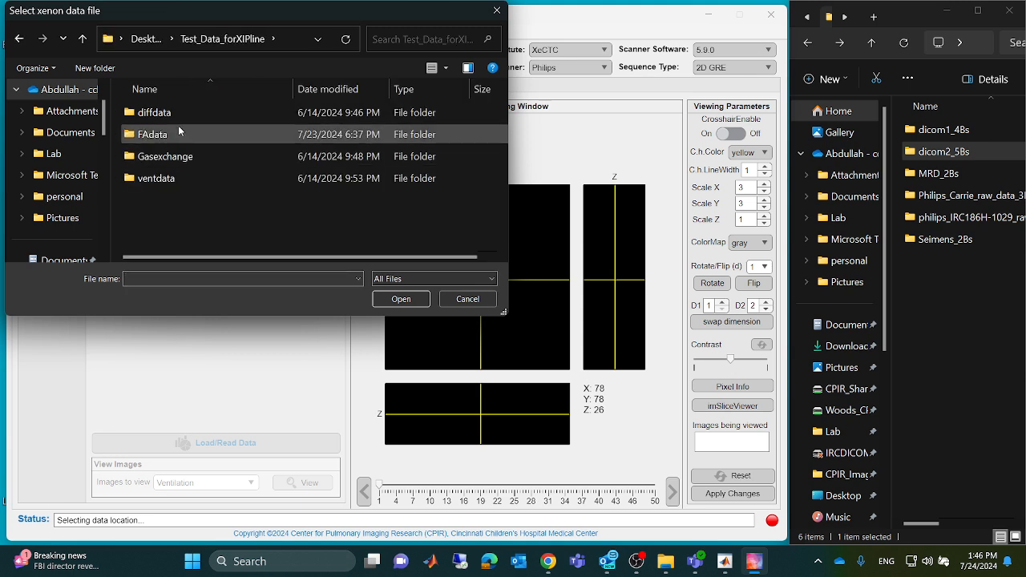
pyautogui.doubleClick(199, 133)
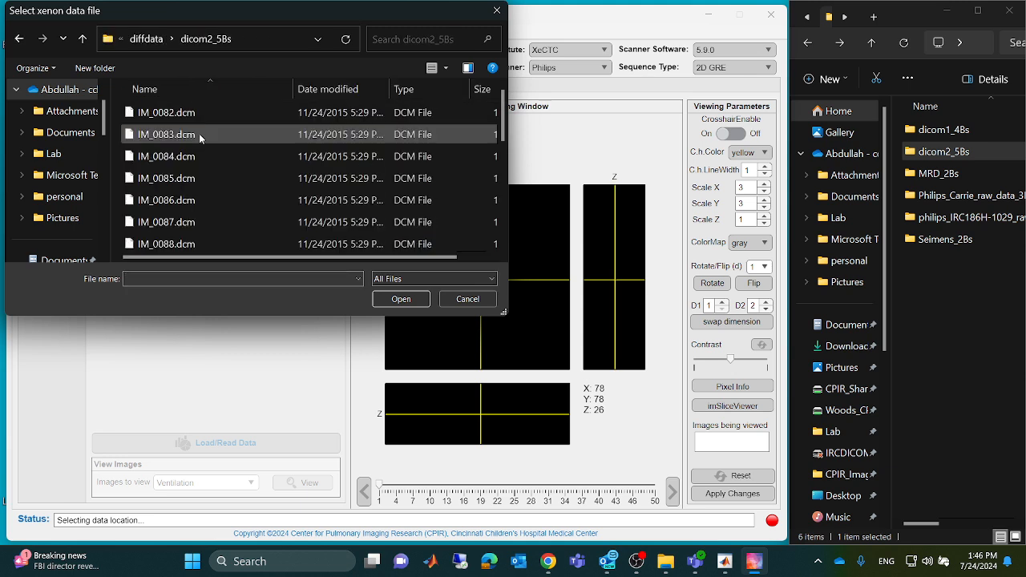
pyautogui.click(204, 112)
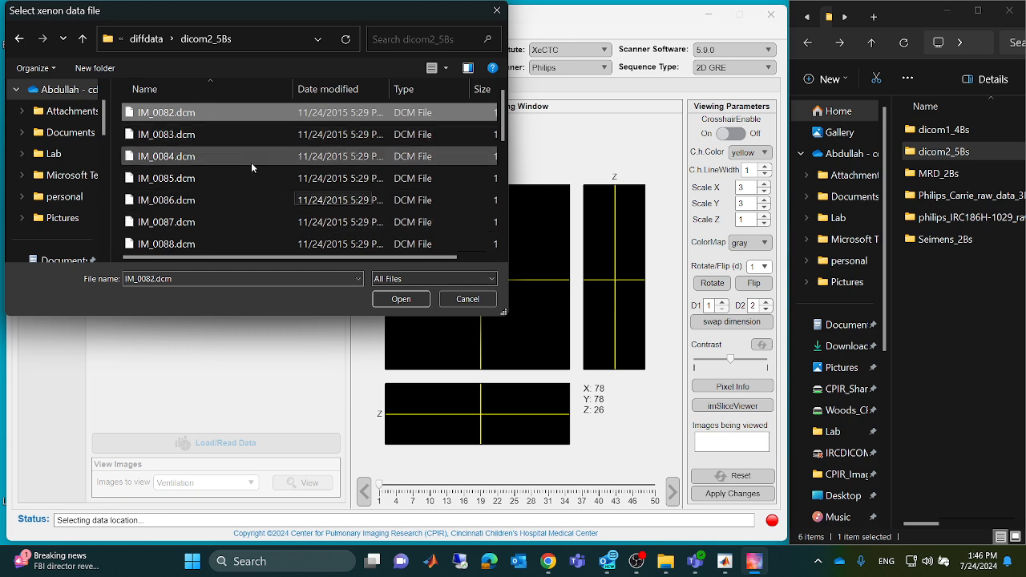
pyautogui.click(388, 297)
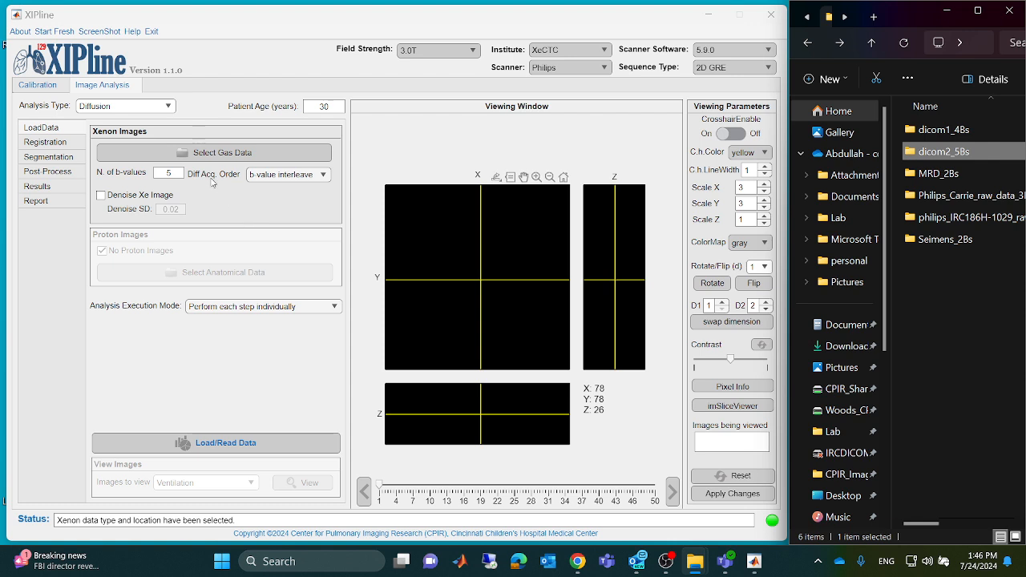
# Load the xenon diffusion data with 5 b-values and the b-value interleave acquisition order
pyautogui.click(172, 173)
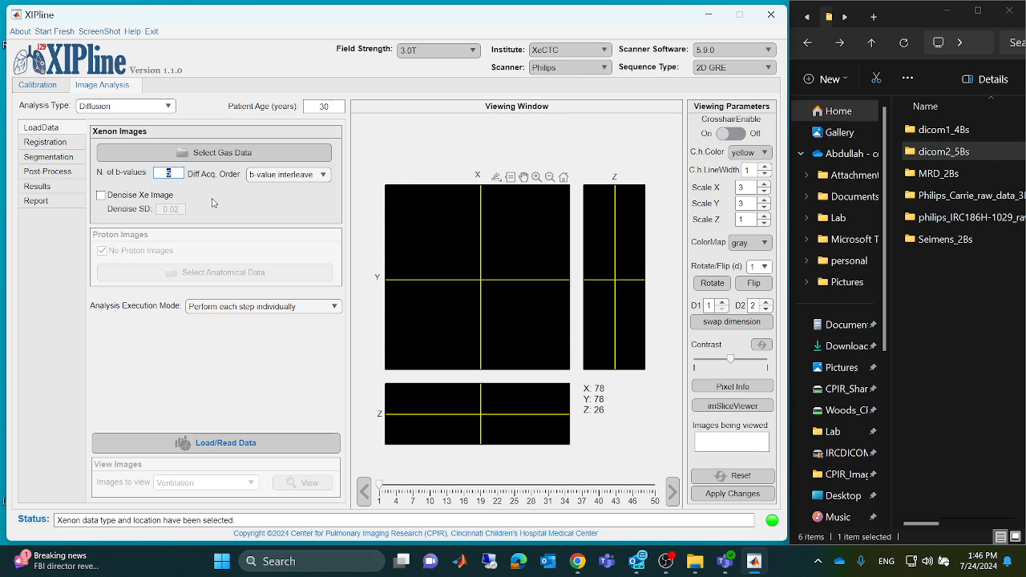
pyautogui.click(317, 181)
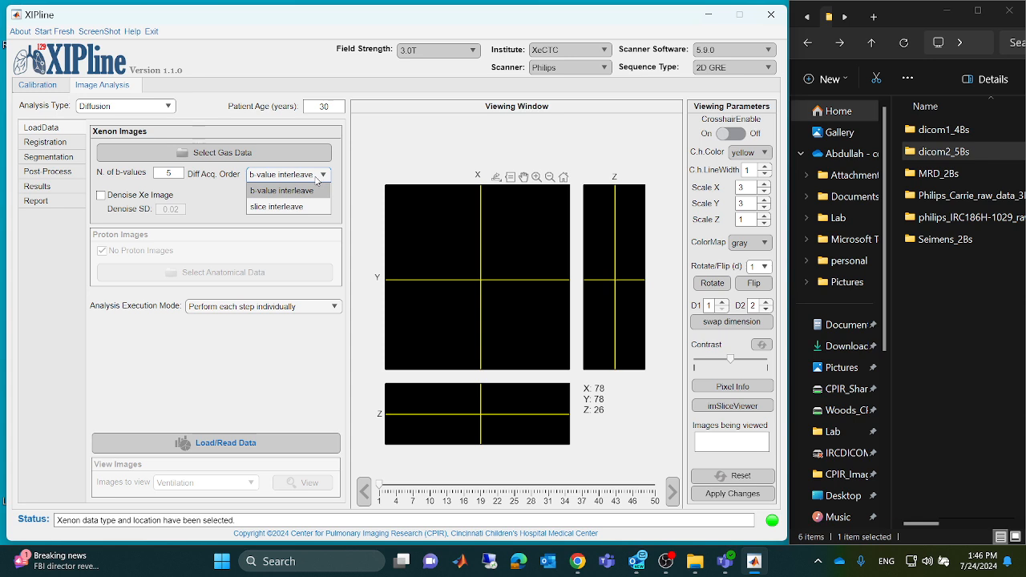
pyautogui.click(317, 181)
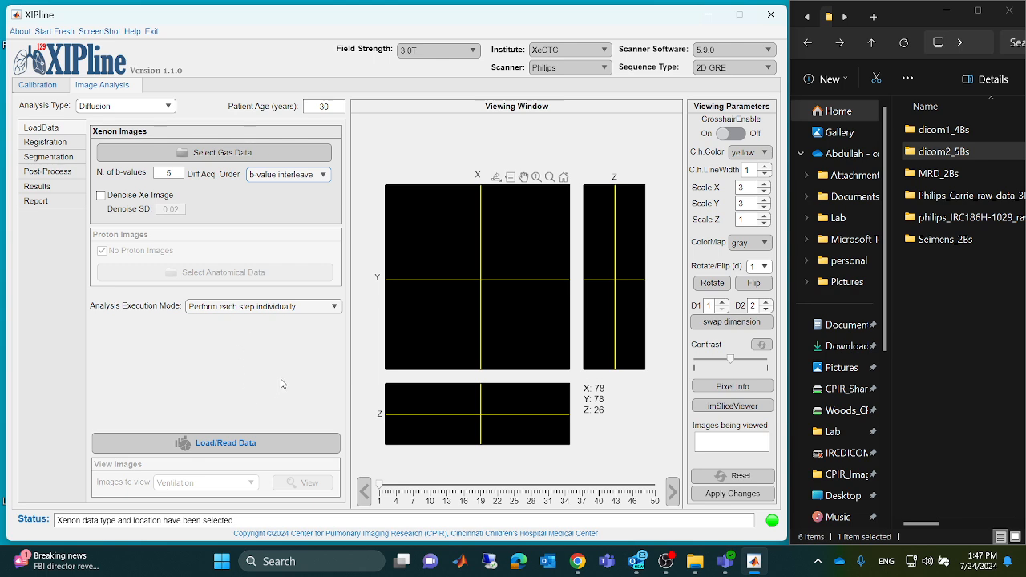
pyautogui.click(266, 443)
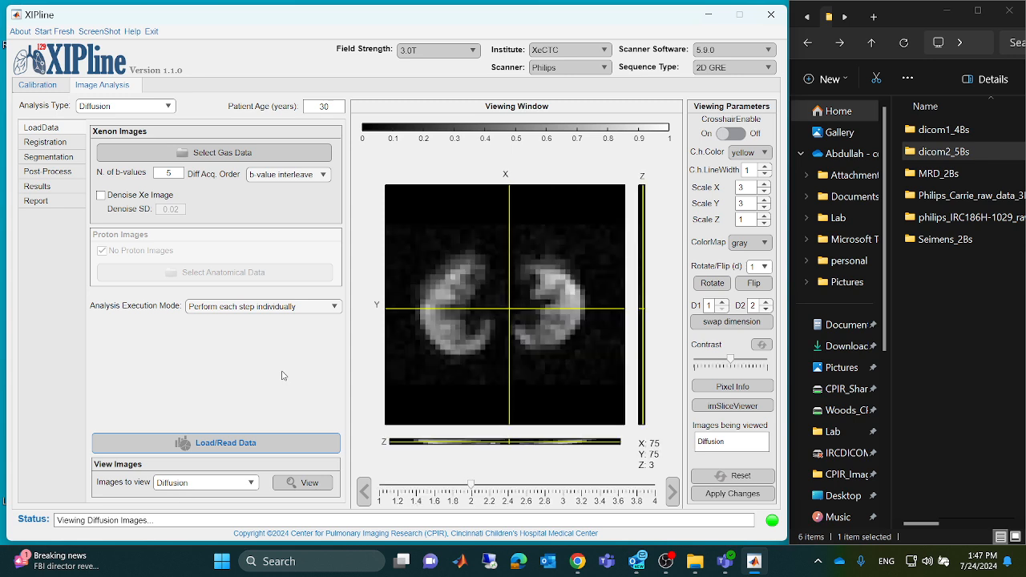
# Browse the slices of the loaded diffusion images in both directions
pyautogui.click(364, 491)
pyautogui.click(364, 492)
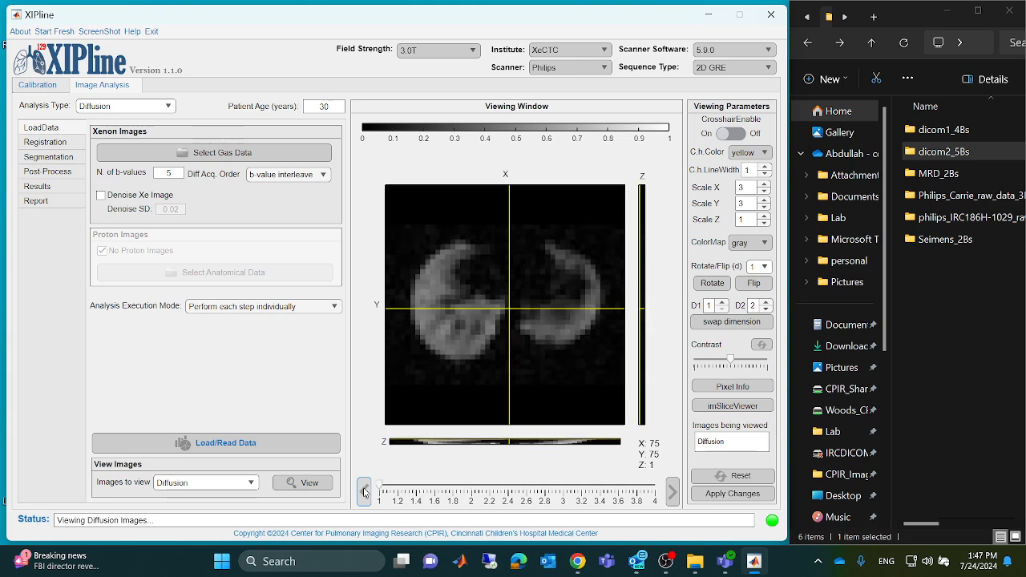
pyautogui.click(670, 493)
pyautogui.click(671, 493)
pyautogui.click(670, 493)
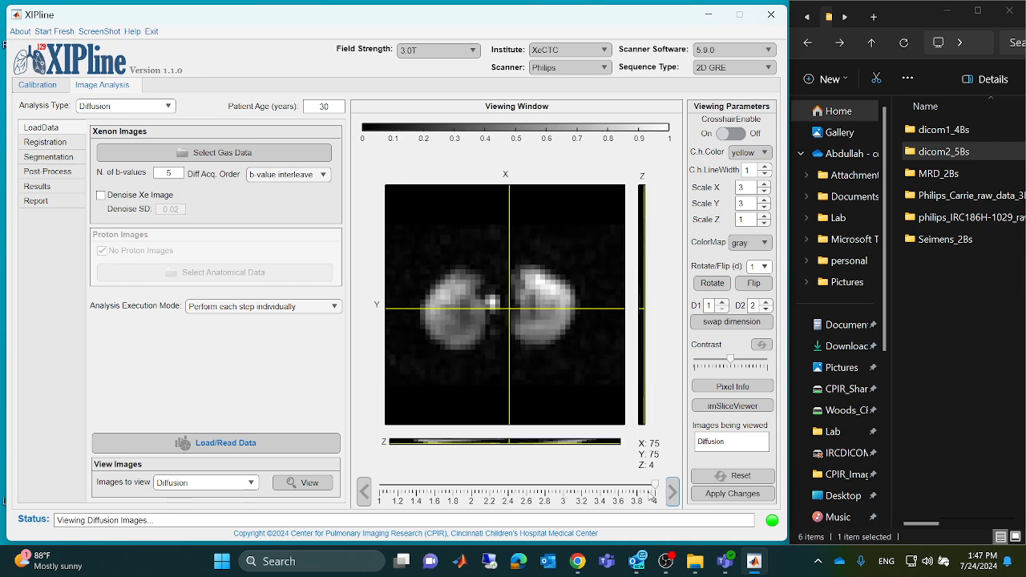
pyautogui.click(365, 492)
pyautogui.click(364, 492)
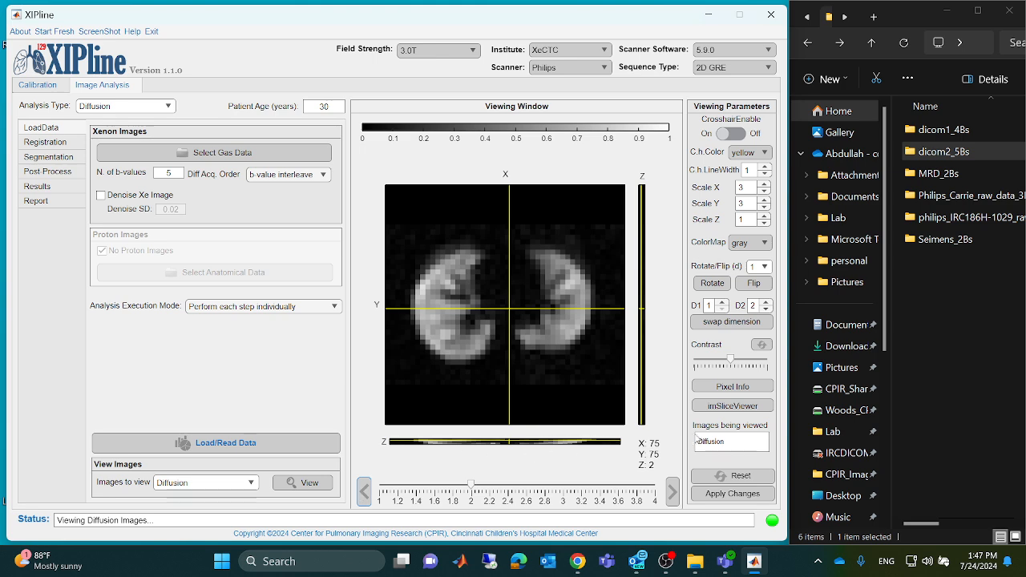
# Open the diffusion images in imSliceViewer and step through the slices along Dim3
pyautogui.click(730, 412)
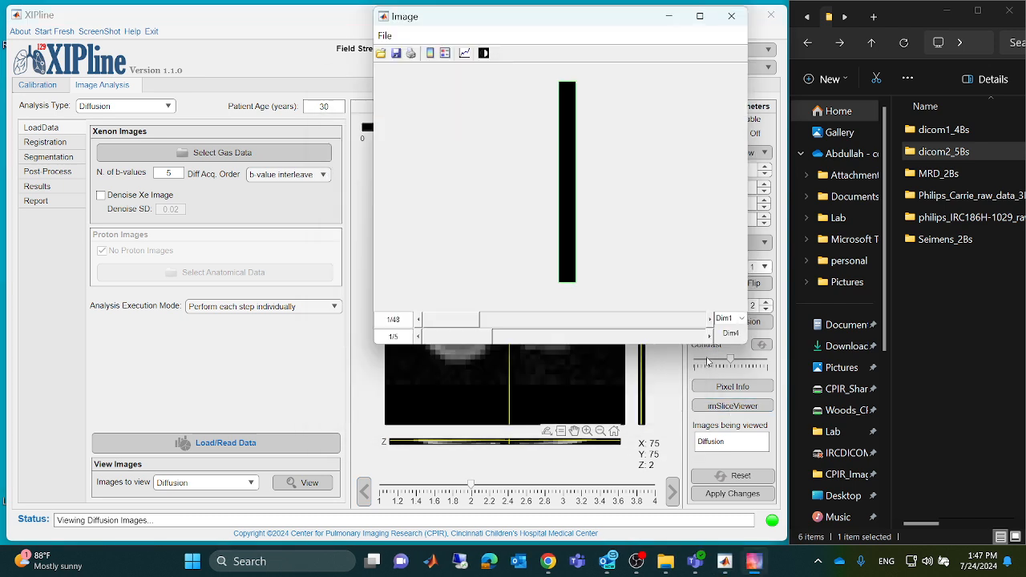
pyautogui.click(741, 319)
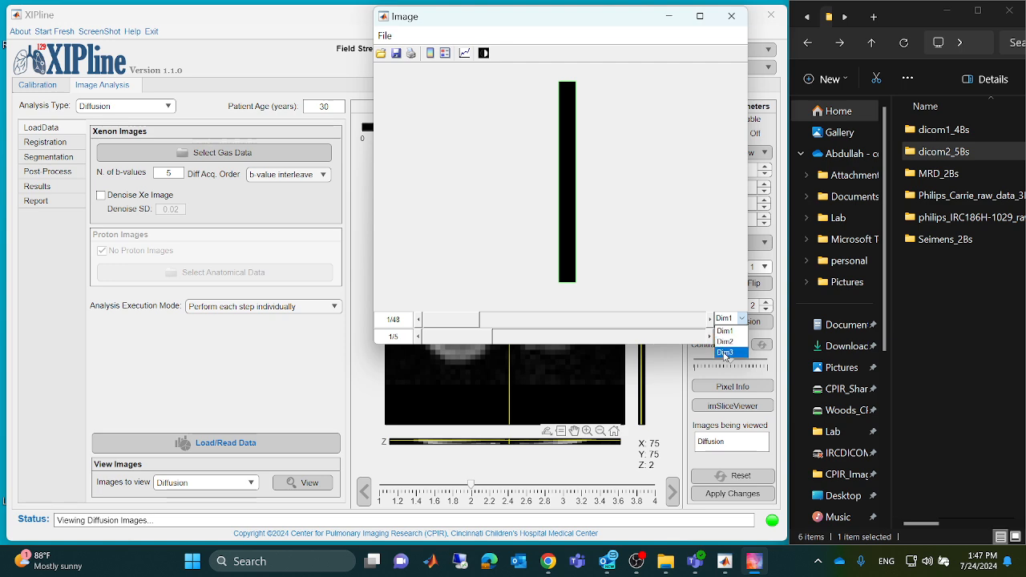
pyautogui.click(725, 353)
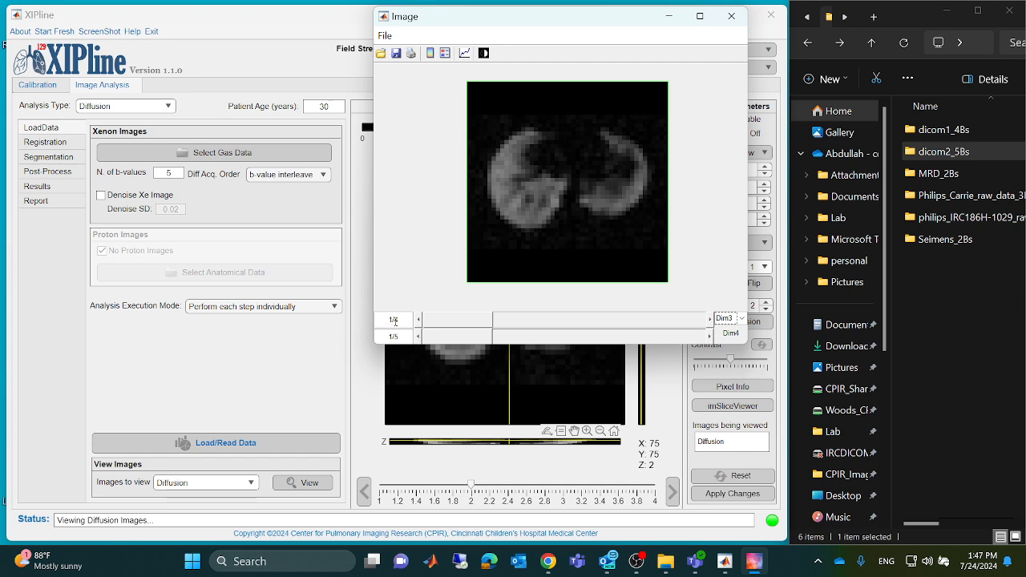
pyautogui.click(710, 319)
pyautogui.click(710, 320)
pyautogui.click(709, 320)
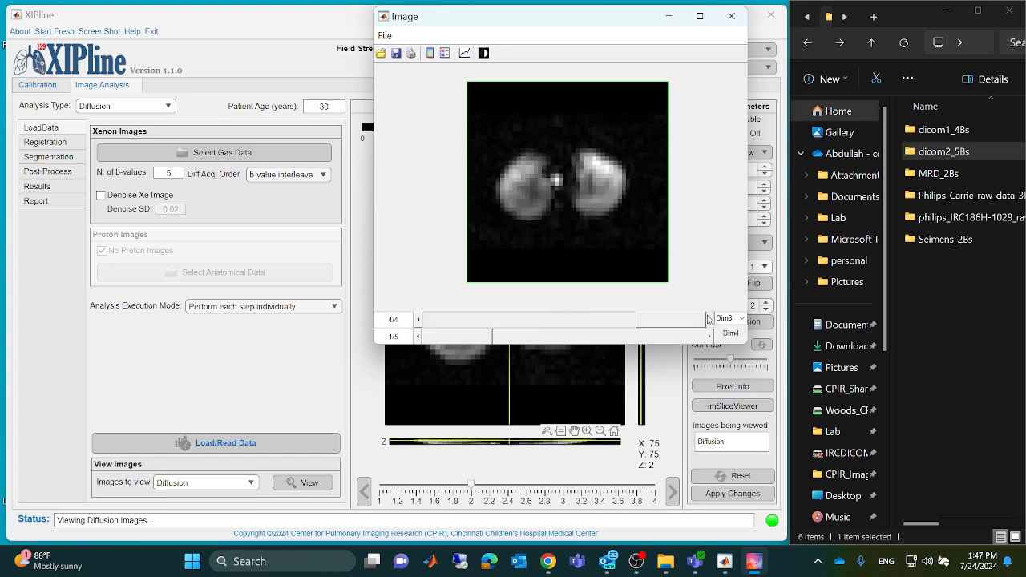
pyautogui.click(418, 320)
pyautogui.click(418, 319)
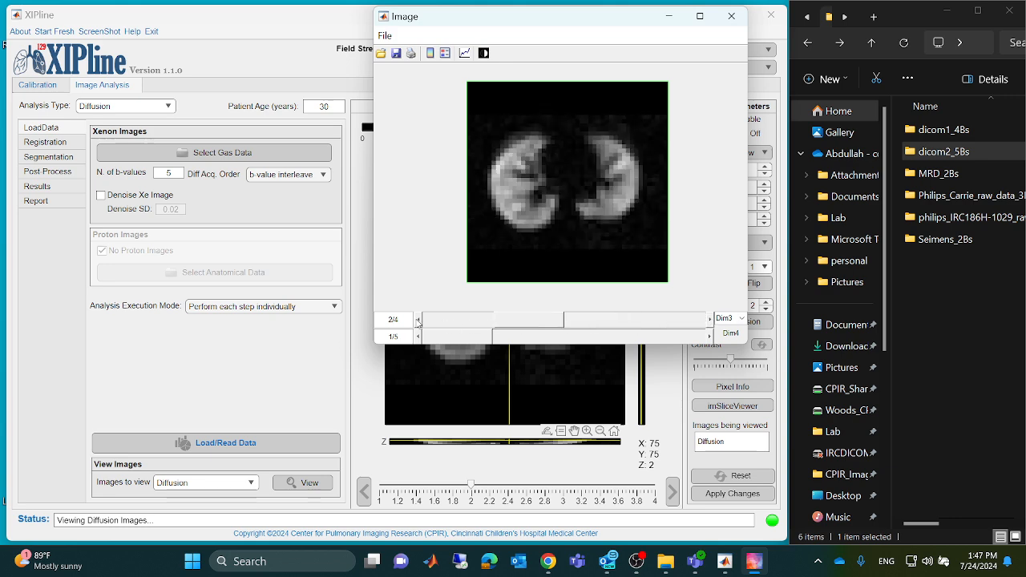
pyautogui.click(417, 320)
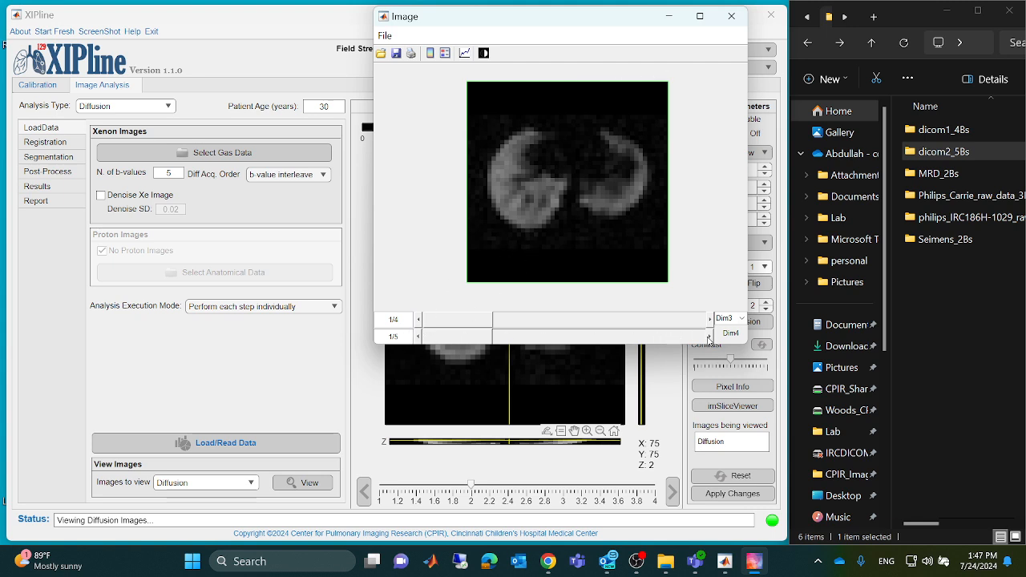
# Step through the b-value images along Dim4 for the first slice, and close the slice viewer
pyautogui.click(710, 337)
pyautogui.click(709, 337)
pyautogui.click(710, 337)
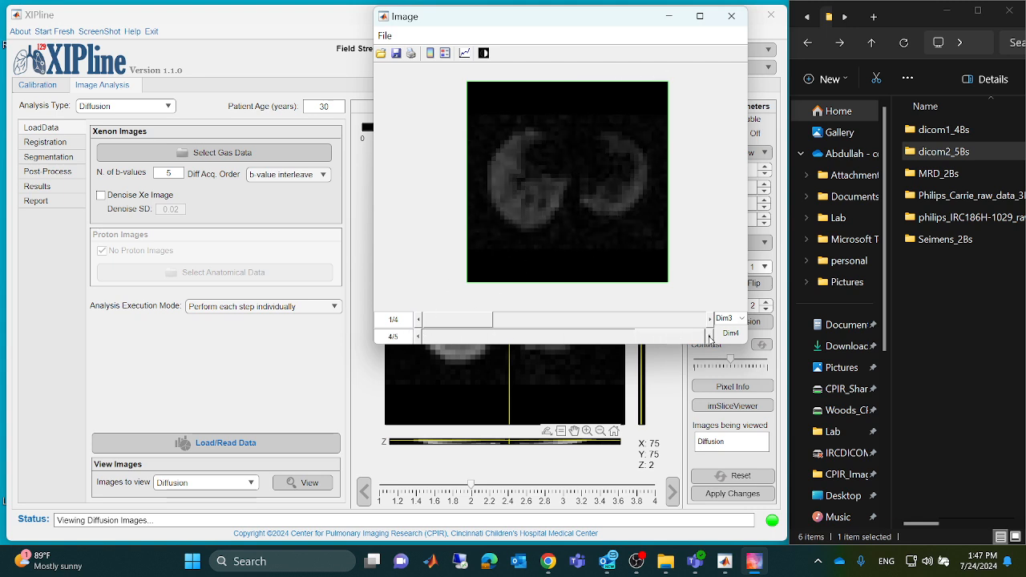
pyautogui.click(417, 337)
pyautogui.click(418, 336)
pyautogui.click(418, 337)
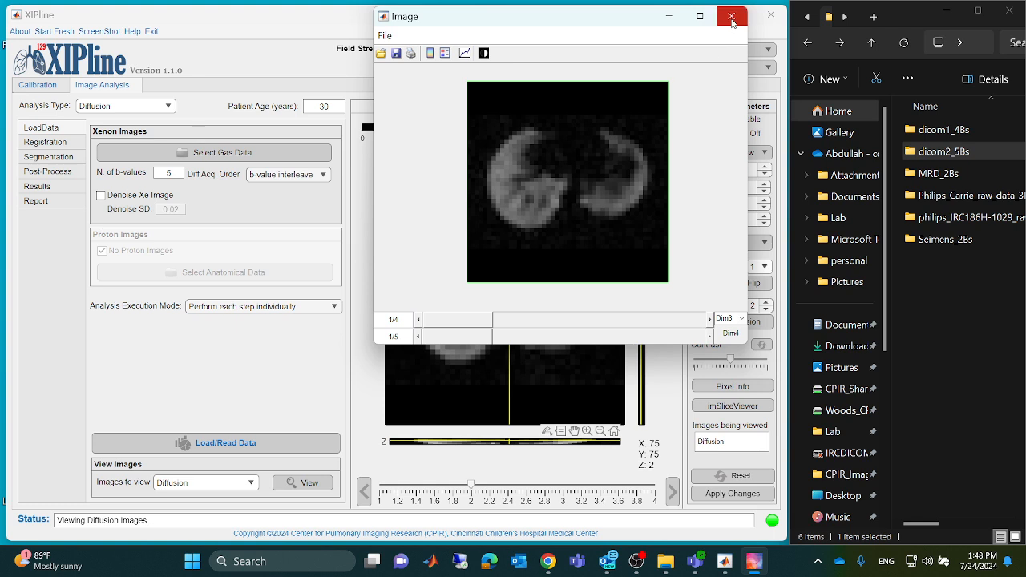
pyautogui.click(731, 16)
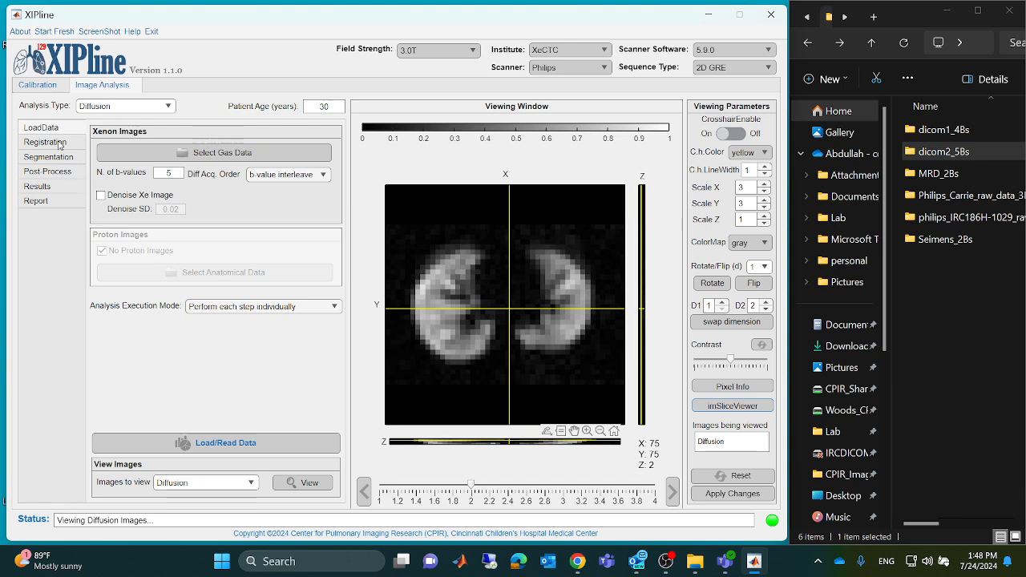
# Segment the lung parenchyma on the xenon images with the Threshold method, using threshold 1 and erosion 1
pyautogui.click(59, 144)
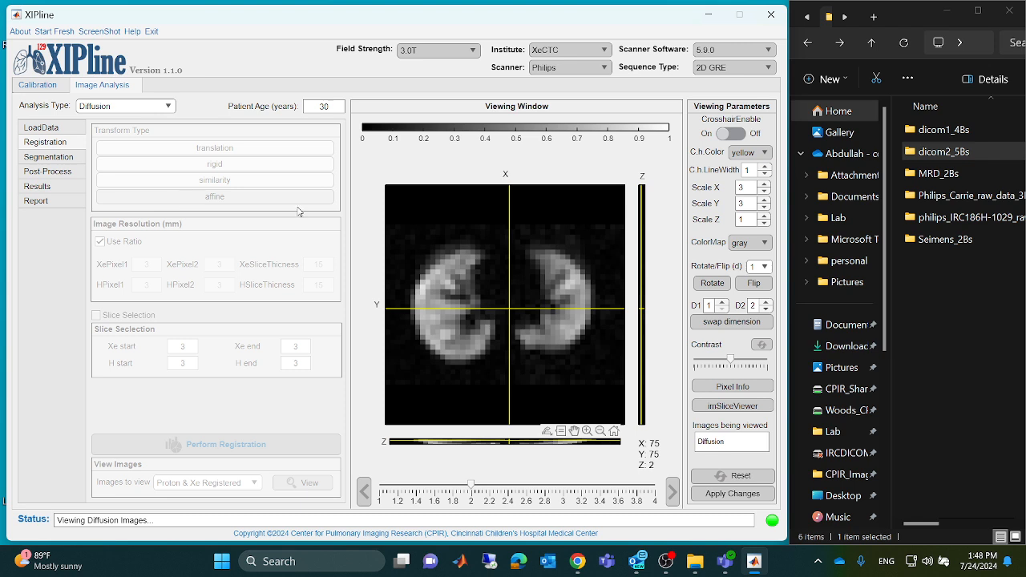
pyautogui.click(50, 158)
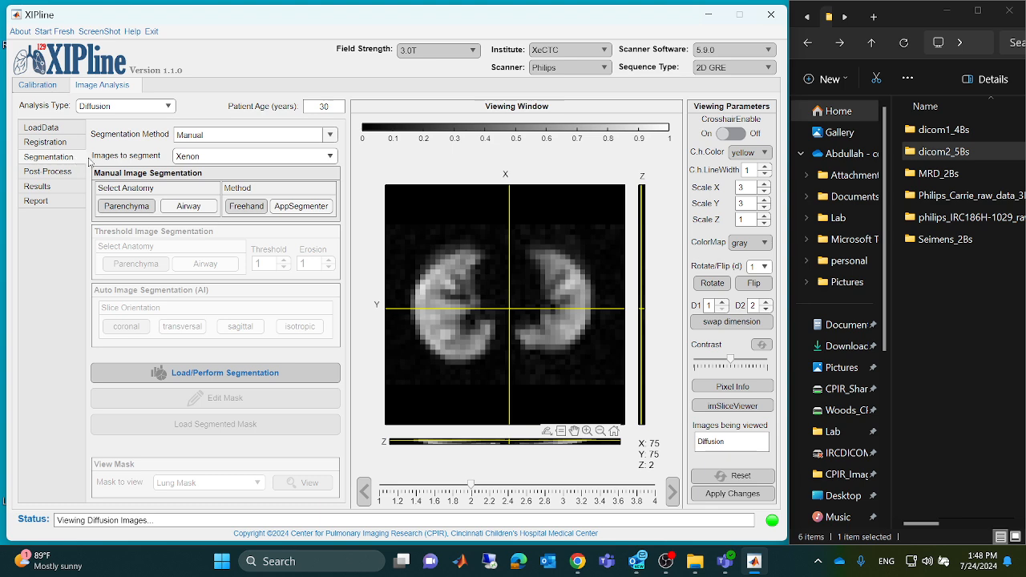
pyautogui.click(332, 136)
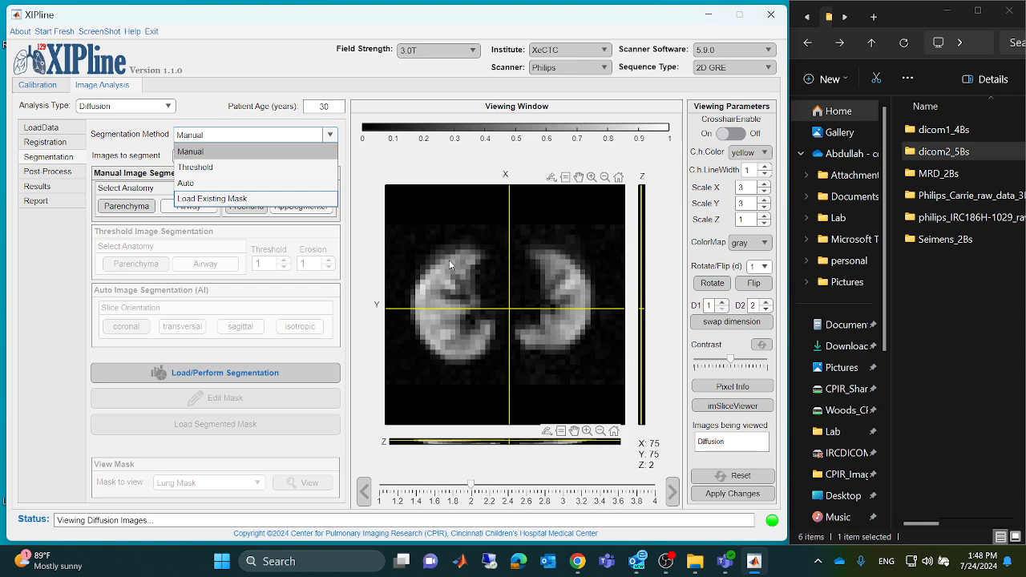
pyautogui.click(218, 169)
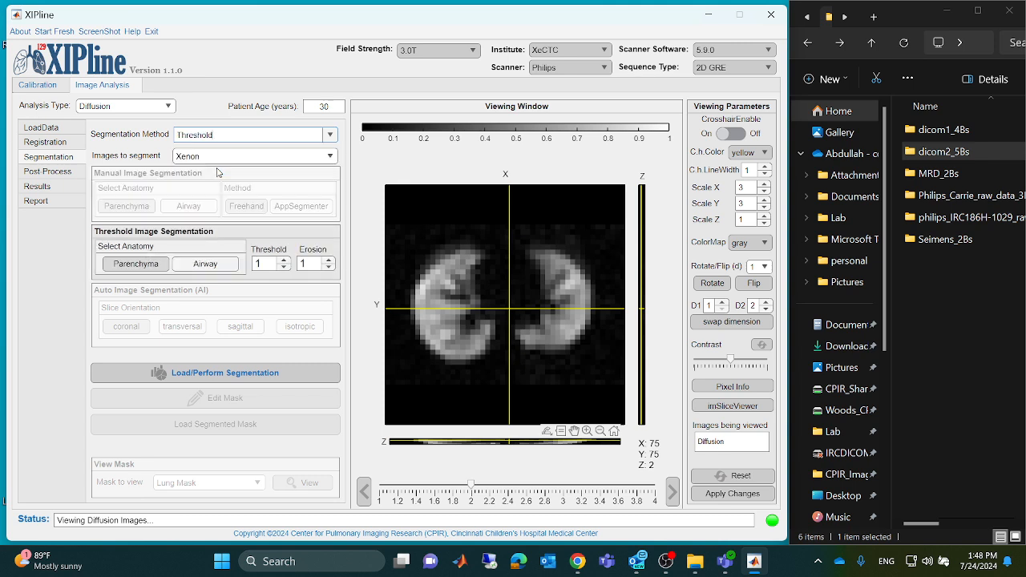
pyautogui.click(139, 262)
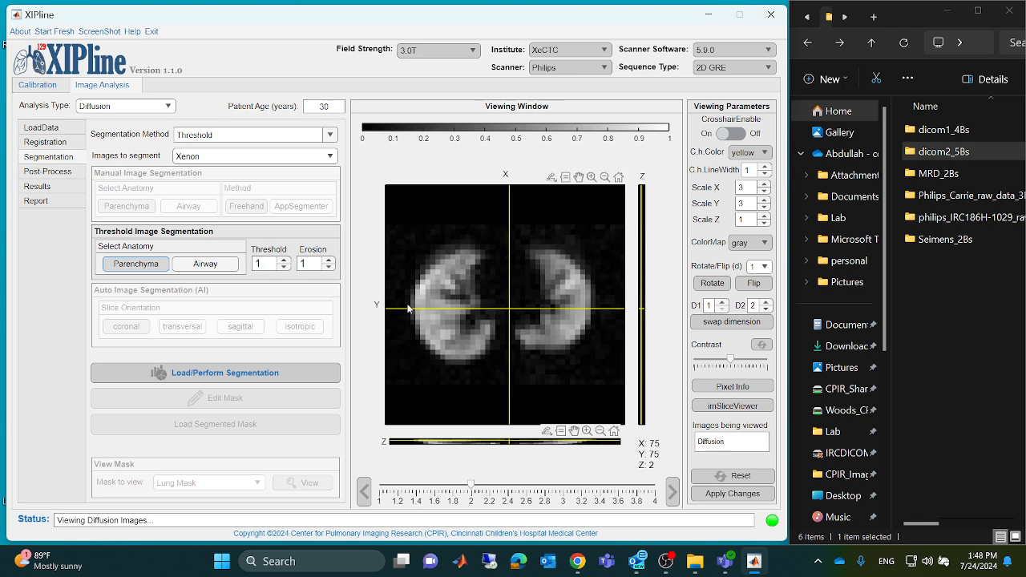
pyautogui.click(233, 379)
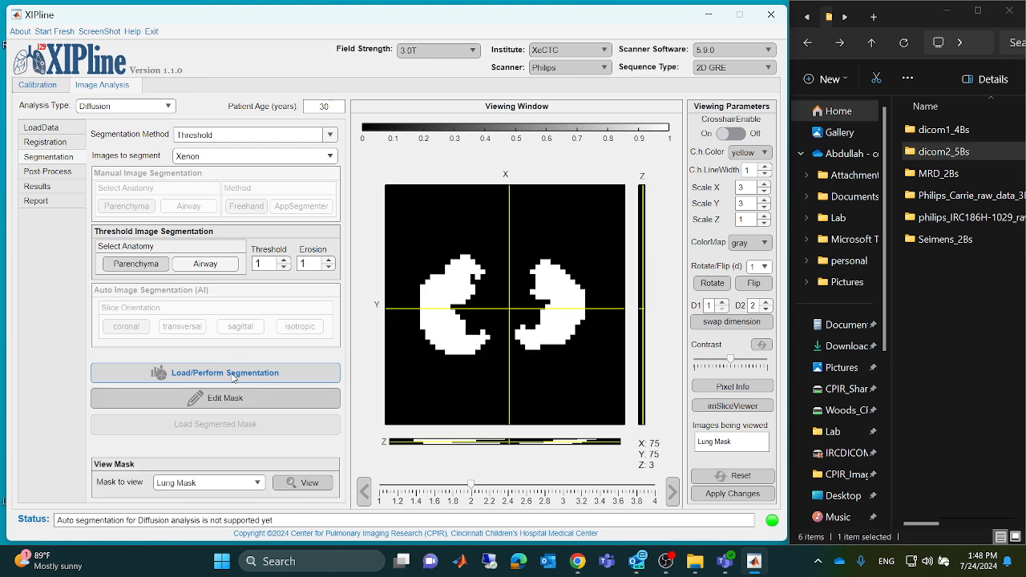
# Browse the slices of the lung mask to check the segmentation
pyautogui.click(367, 498)
pyautogui.click(366, 498)
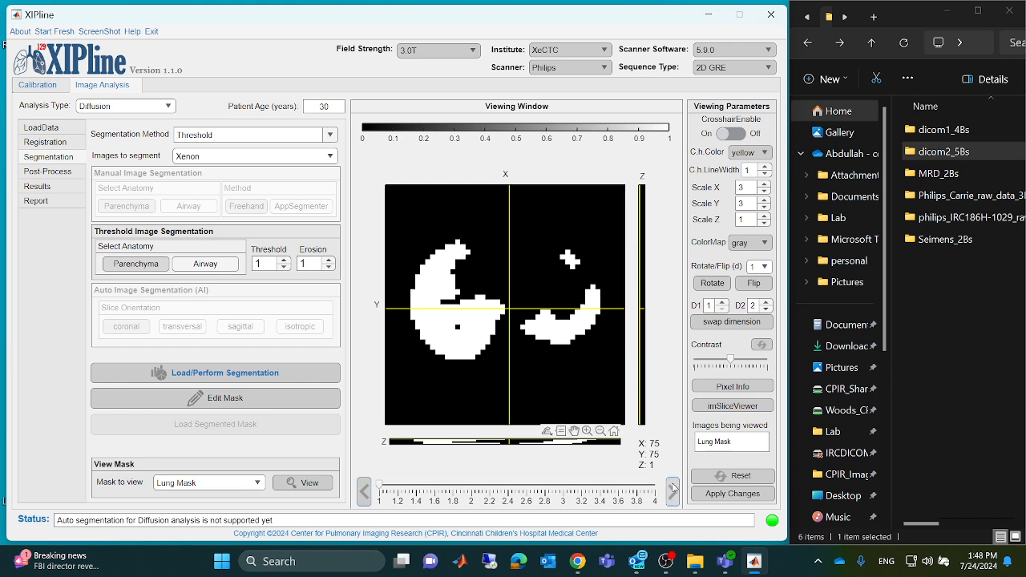
pyautogui.click(672, 491)
pyautogui.click(672, 491)
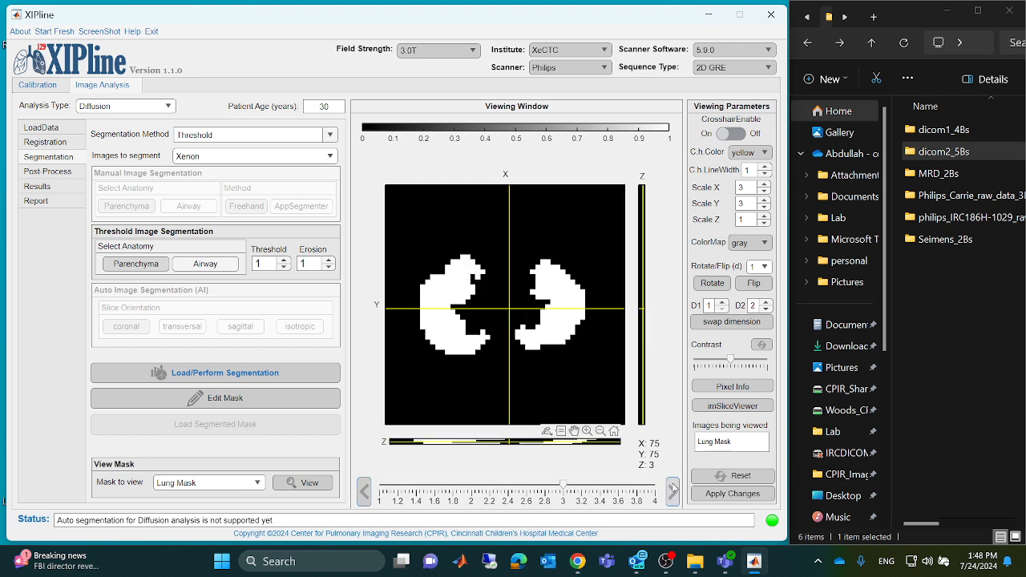
pyautogui.click(364, 492)
# Redo the parenchyma segmentation of the xenon images with the threshold set to 0.6
pyautogui.doubleClick(263, 264)
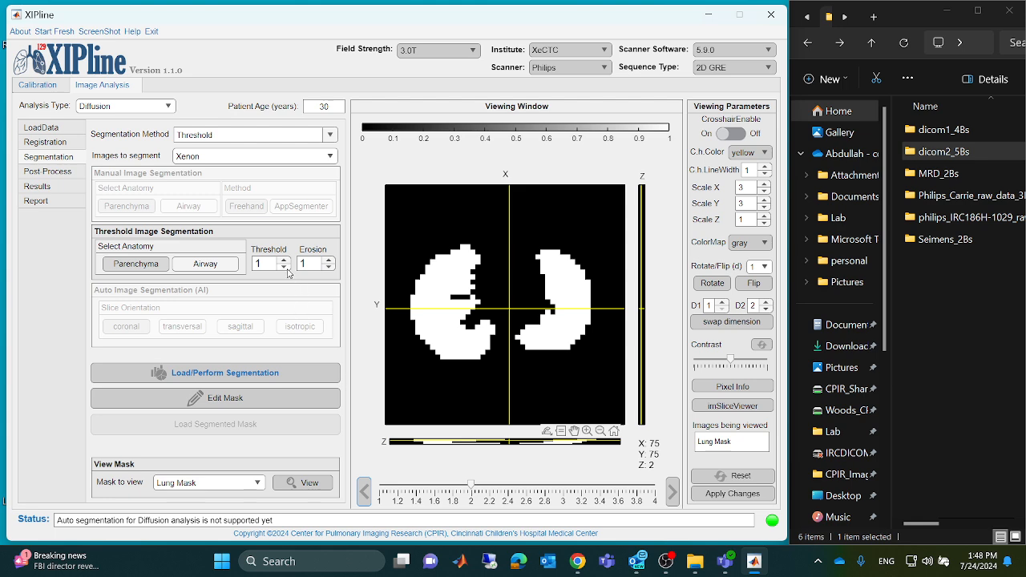
pyautogui.write('0.6')
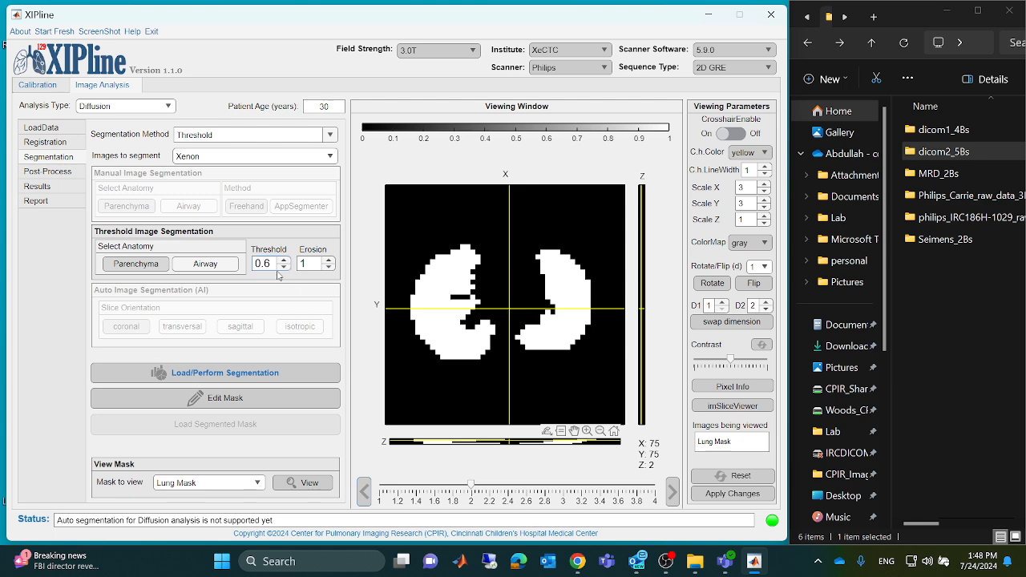
pyautogui.click(243, 376)
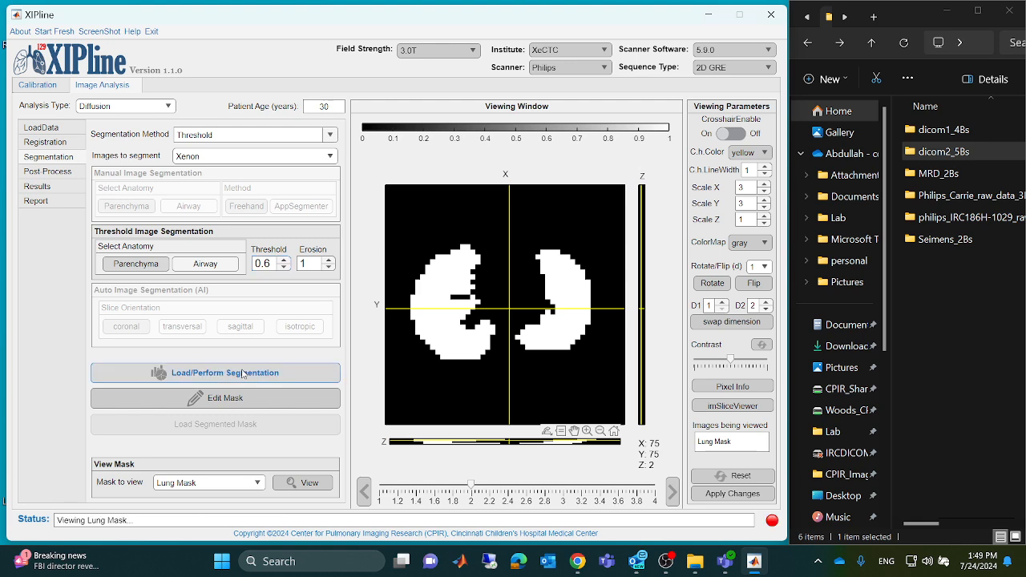
# Step through all four slices of the new lung mask to check its coverage, ending on slice 1
pyautogui.click(365, 492)
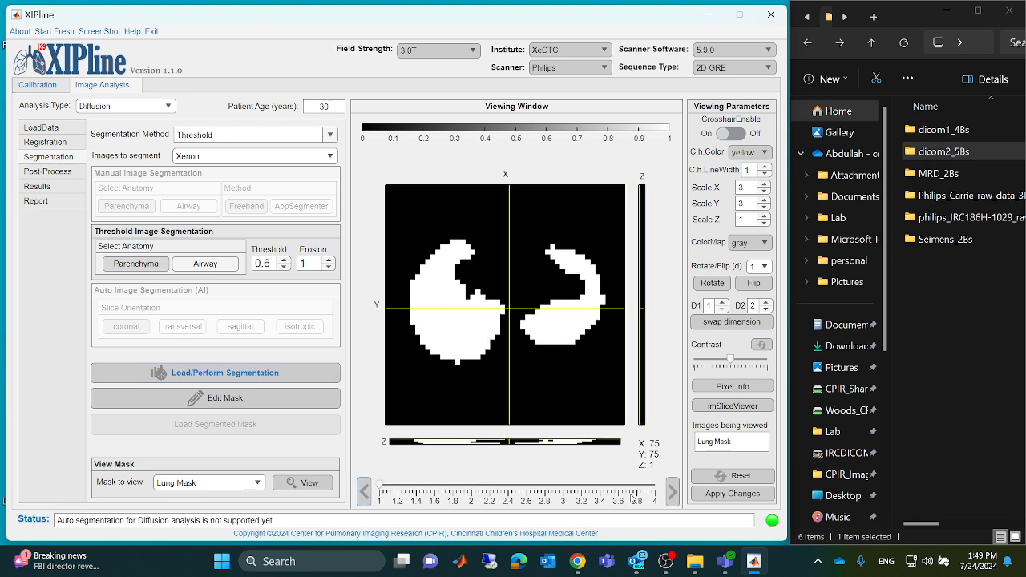
pyautogui.click(671, 494)
pyautogui.click(670, 494)
pyautogui.click(671, 494)
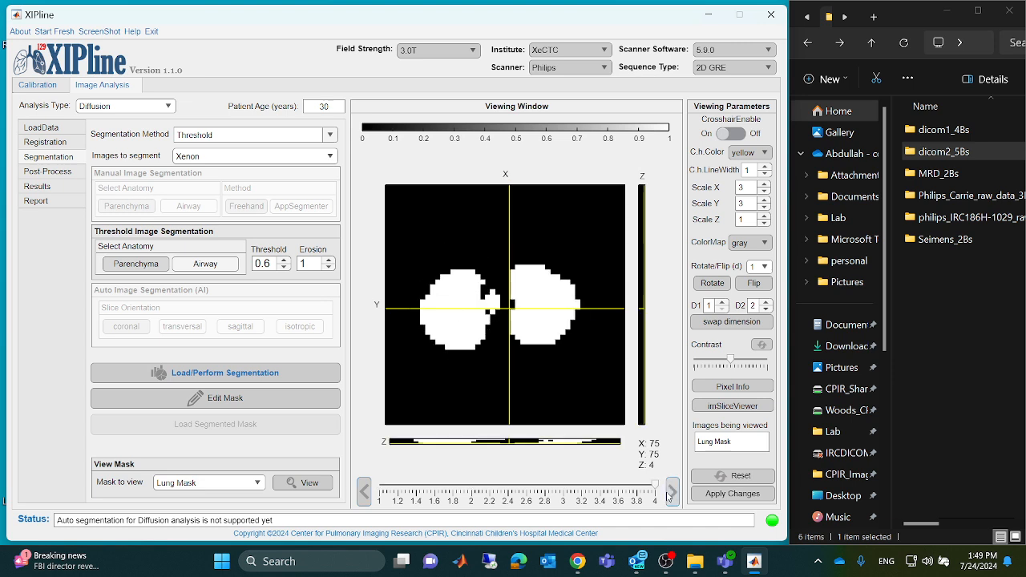
pyautogui.click(365, 491)
pyautogui.click(365, 492)
pyautogui.click(364, 491)
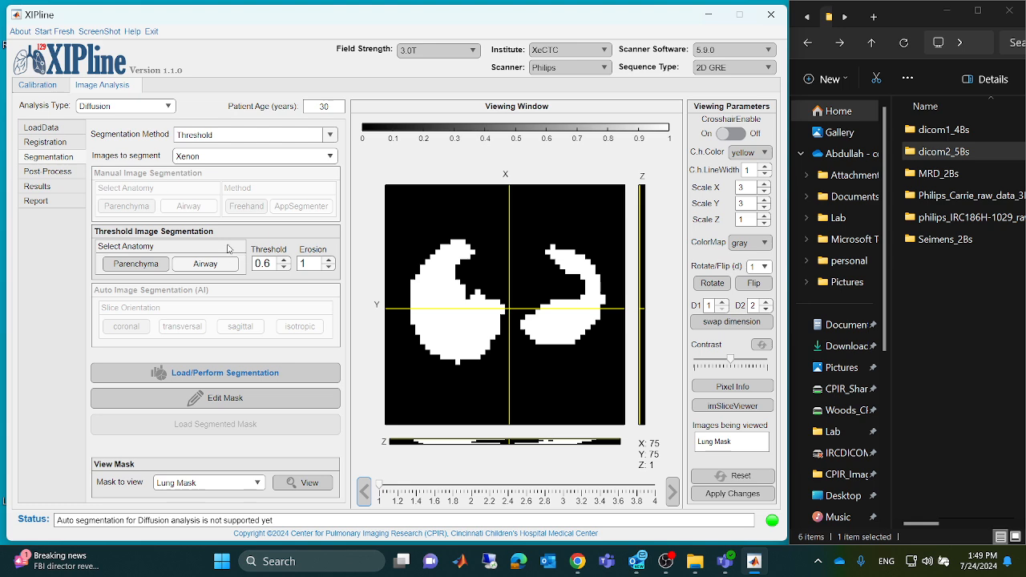
# Segment the airway by skipping to image slice 4, adding a freehand region around the bright spot between the lungs, and finishing the segmentation
pyautogui.click(211, 266)
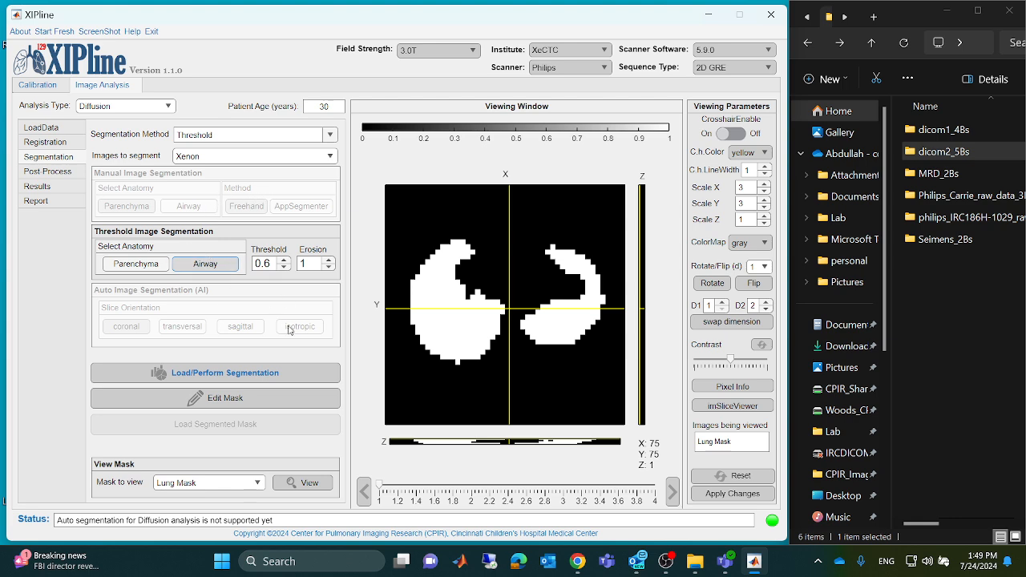
pyautogui.click(284, 374)
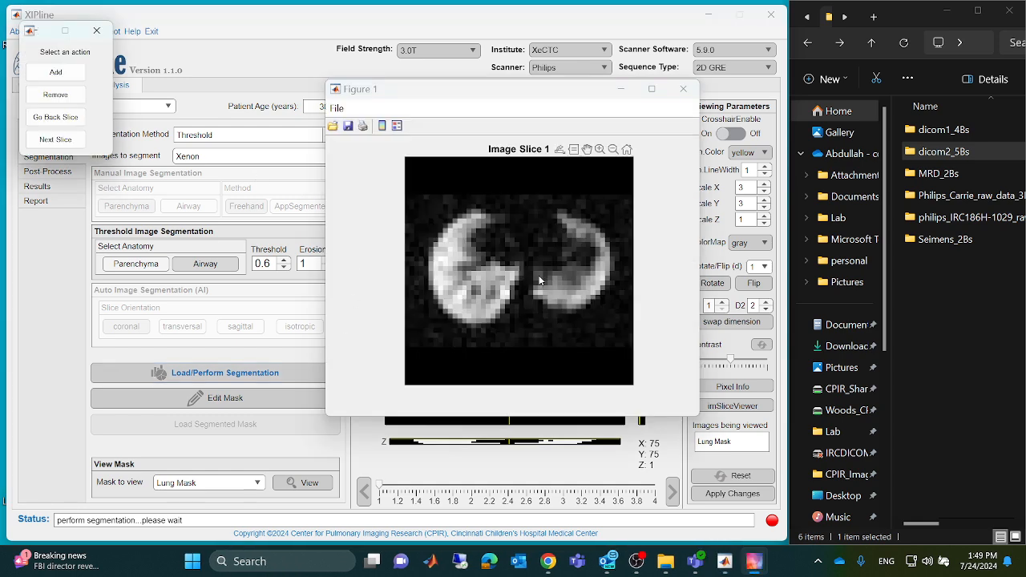
pyautogui.click(68, 140)
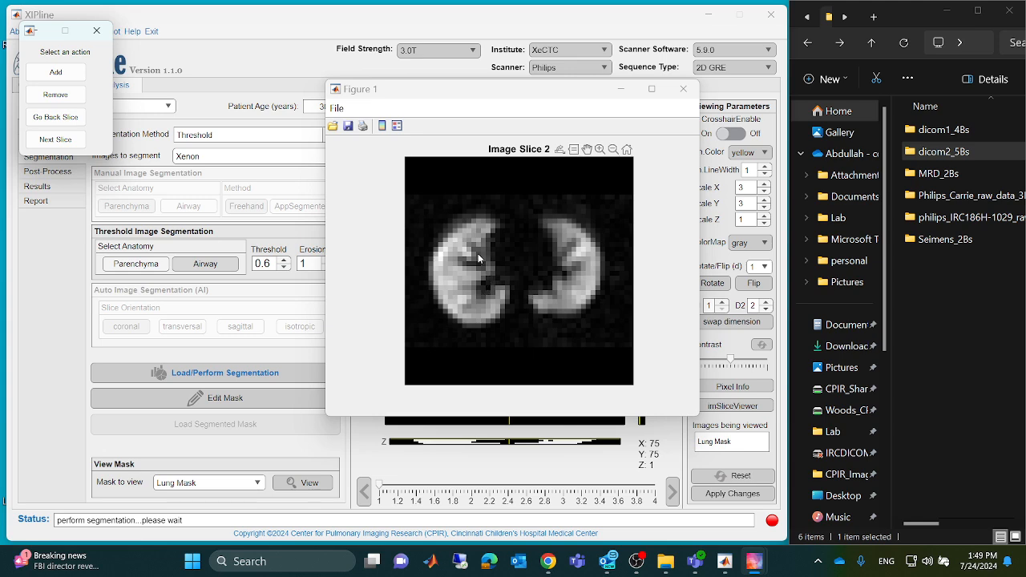
pyautogui.click(69, 142)
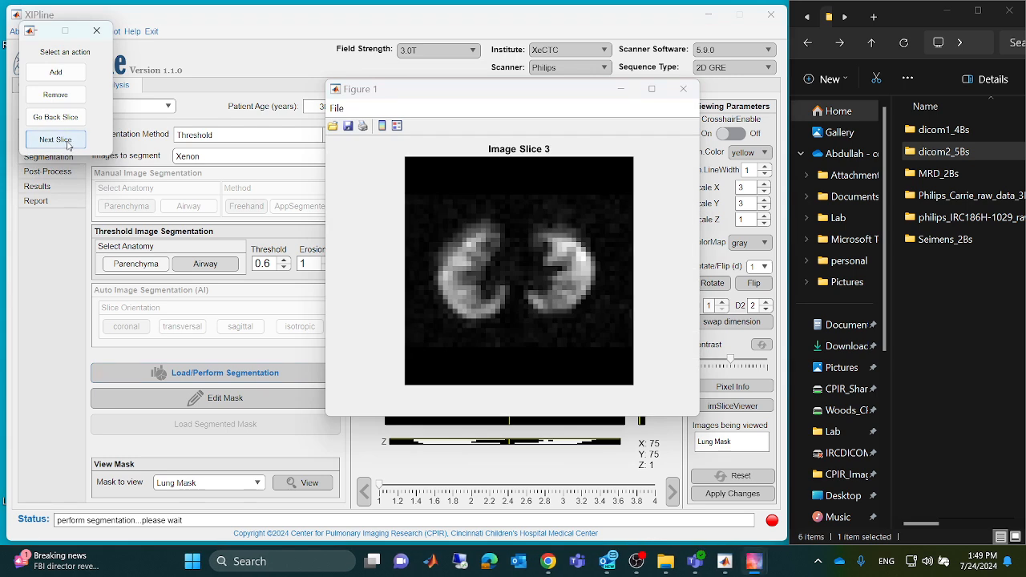
pyautogui.click(69, 143)
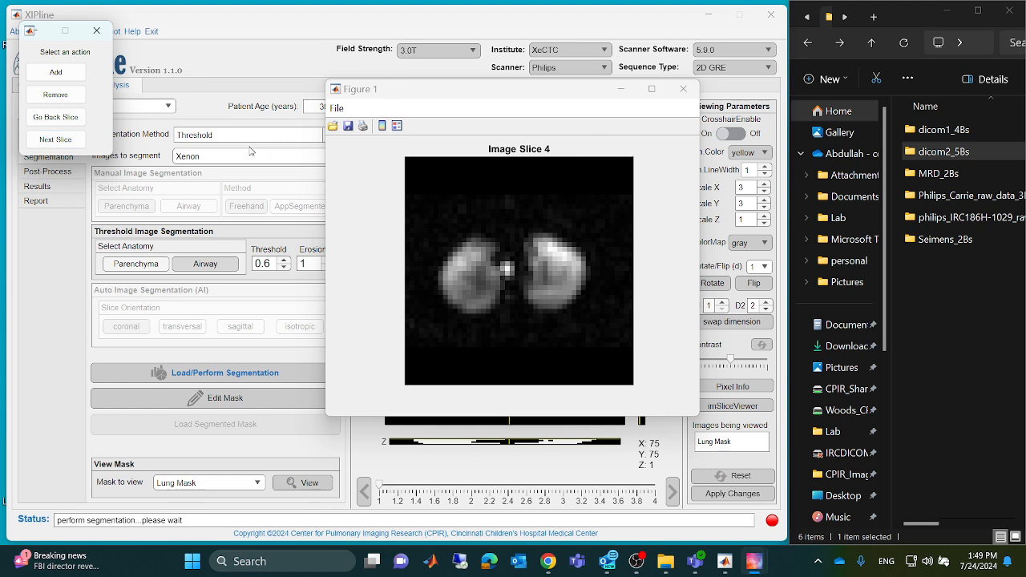
pyautogui.click(69, 72)
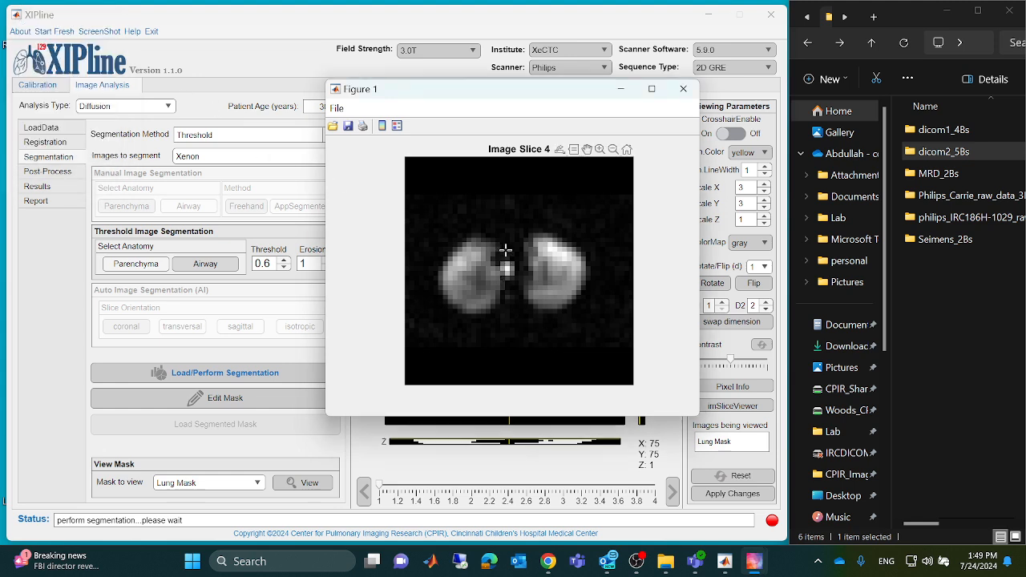
pyautogui.moveTo(507, 254)
pyautogui.mouseDown()
pyautogui.moveTo(497, 271)
pyautogui.moveTo(514, 304)
pyautogui.moveTo(522, 265)
pyautogui.moveTo(507, 254)
pyautogui.mouseUp()
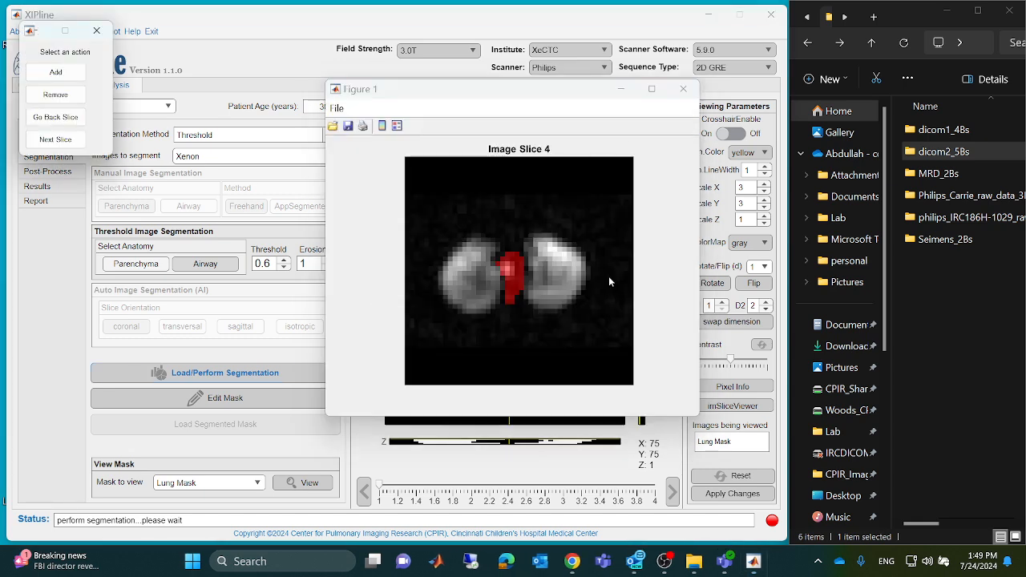
pyautogui.click(55, 138)
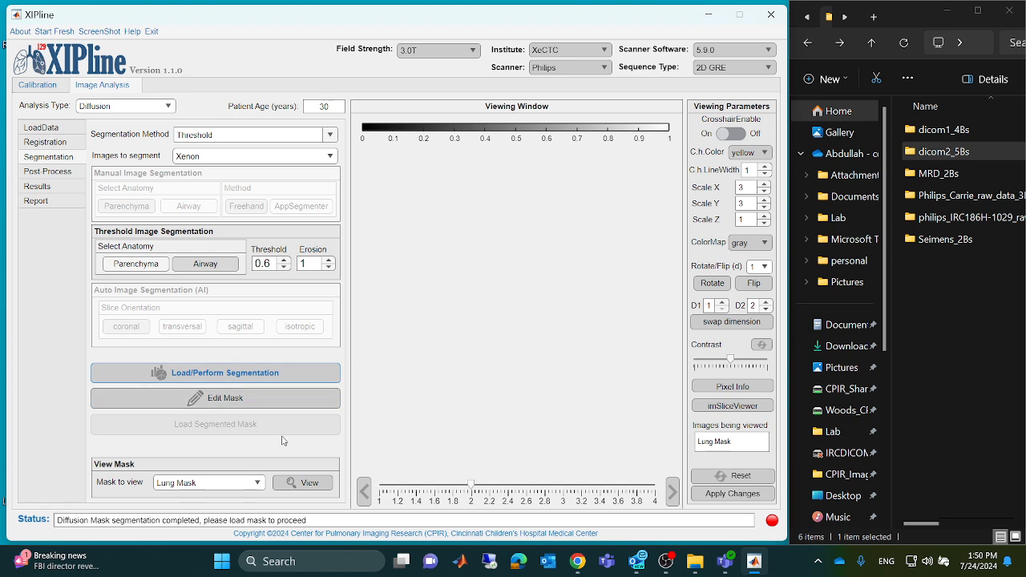
# Display the airway mask and check it on slices 2 to 4
pyautogui.click(247, 486)
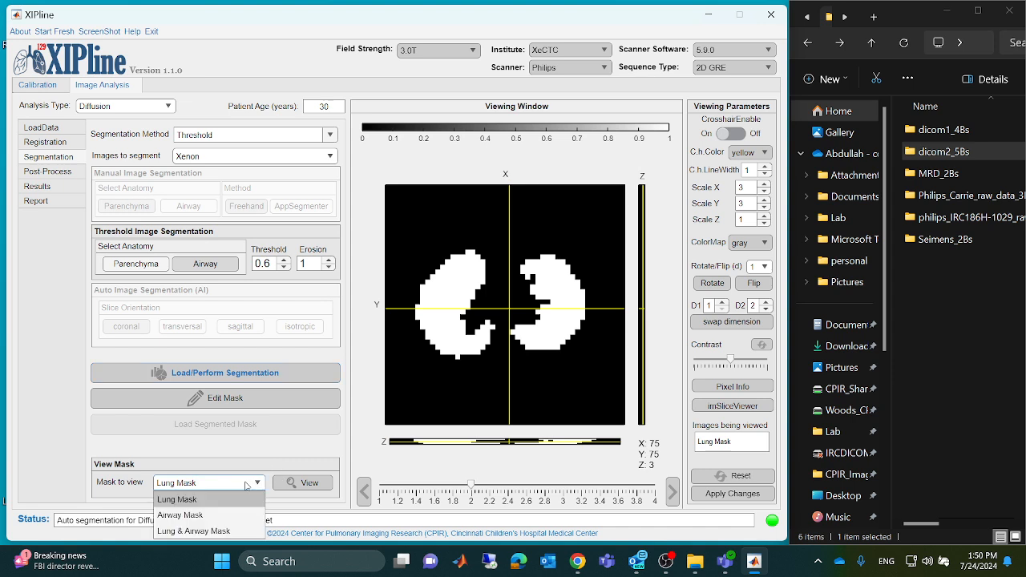
pyautogui.click(197, 516)
pyautogui.click(329, 485)
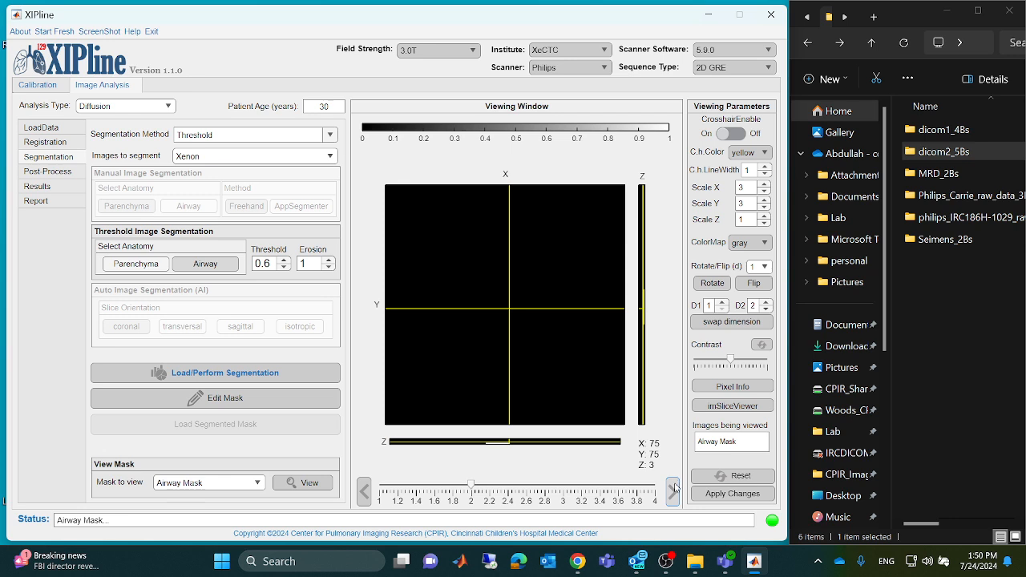
pyautogui.click(672, 491)
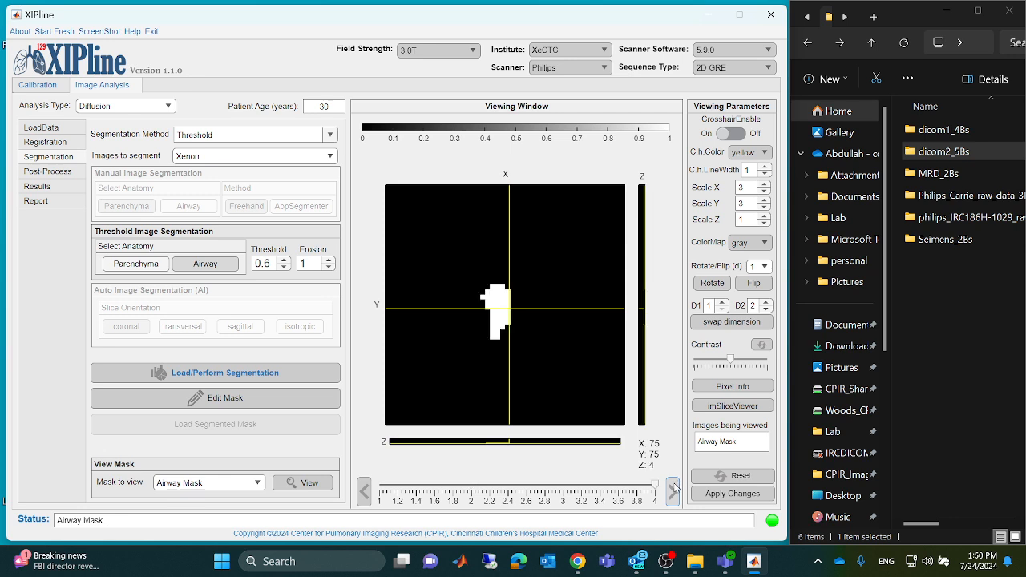
pyautogui.click(363, 491)
pyautogui.click(364, 491)
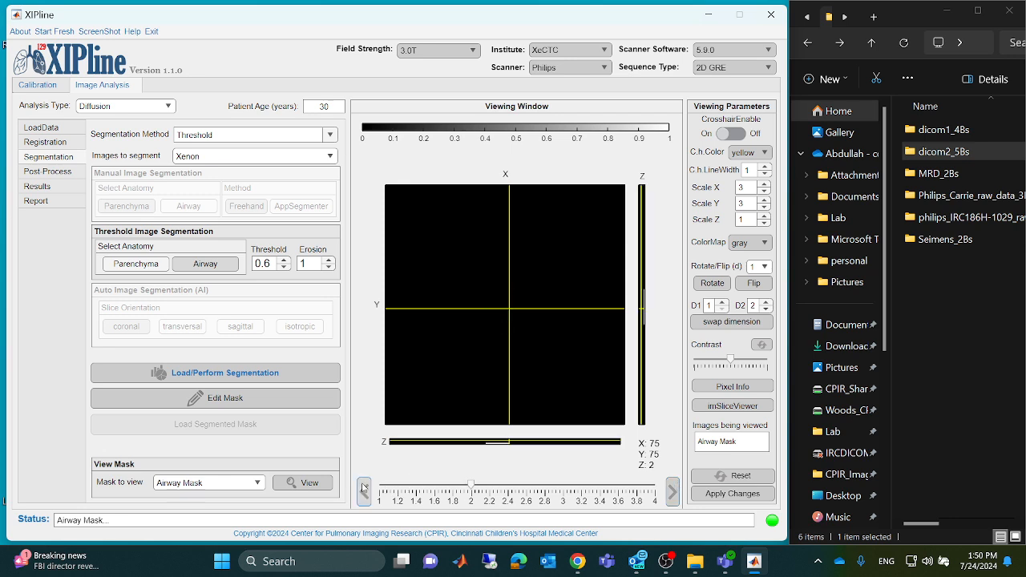
# Open the diffusion post-processing settings and review the b-values and the available ADC fitting types
pyautogui.click(59, 174)
pyautogui.click(170, 136)
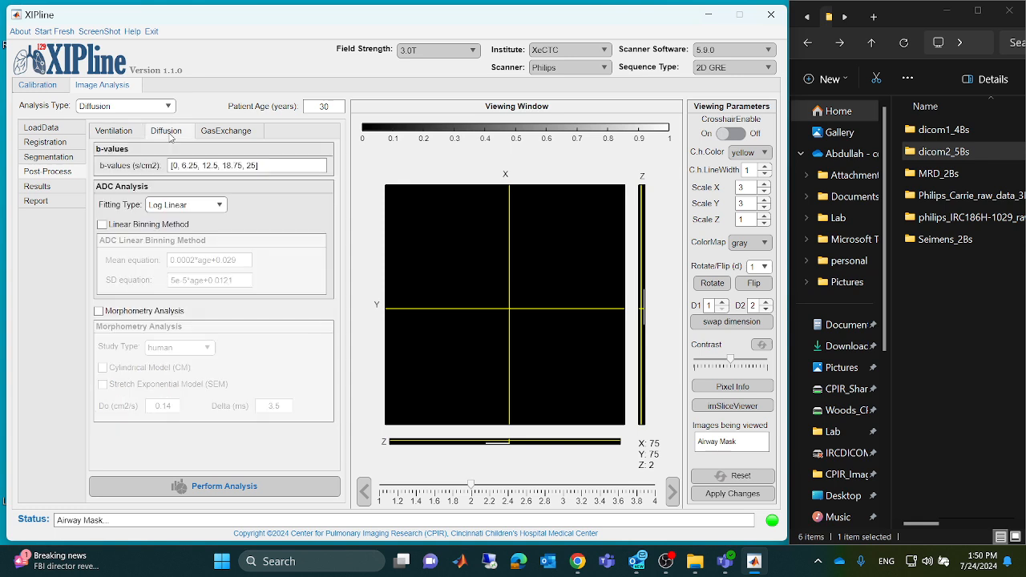
pyautogui.click(244, 166)
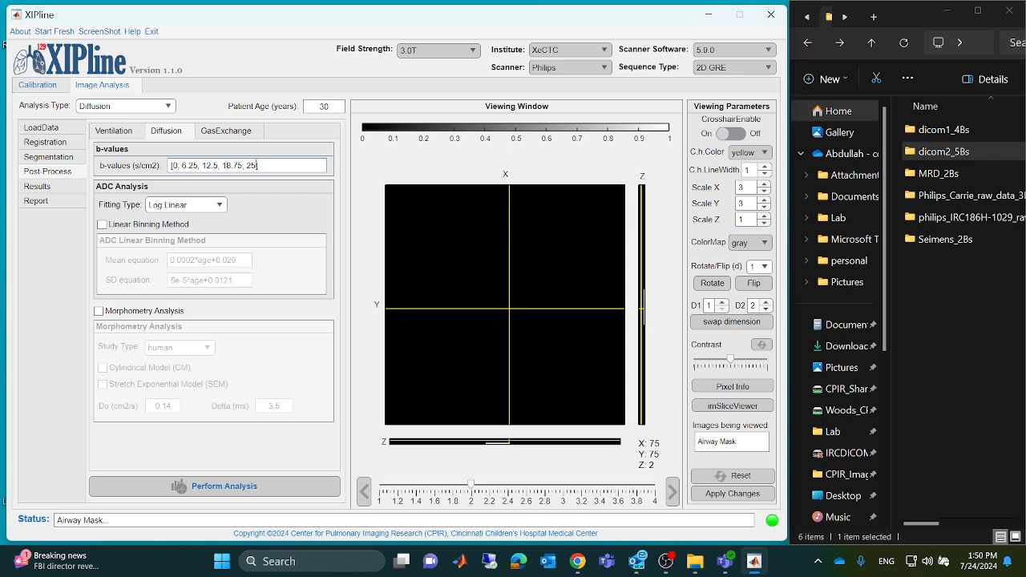
pyautogui.moveTo(258, 165); pyautogui.dragTo(184, 164)
pyautogui.click(259, 166)
pyautogui.click(215, 210)
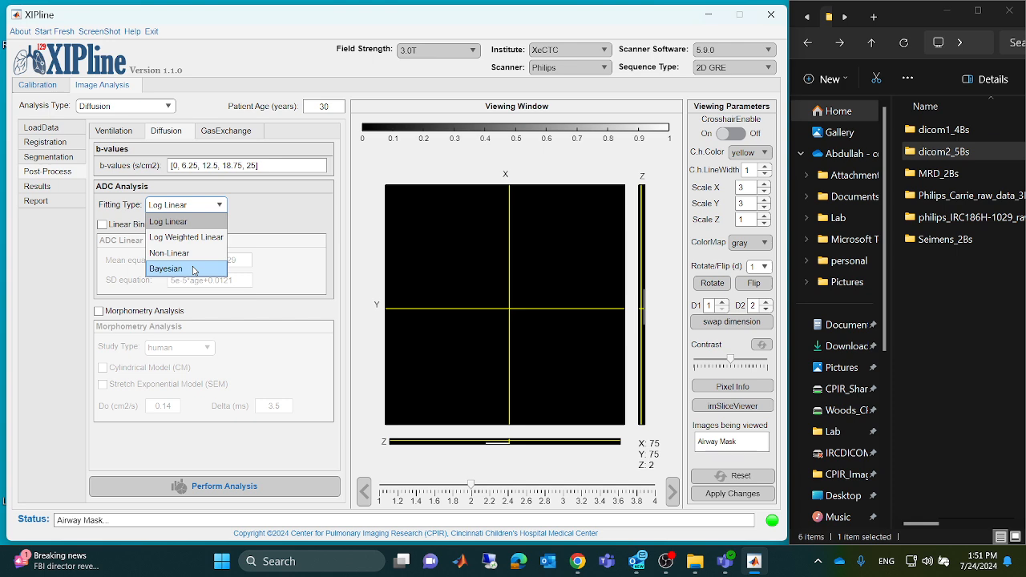
pyautogui.click(243, 208)
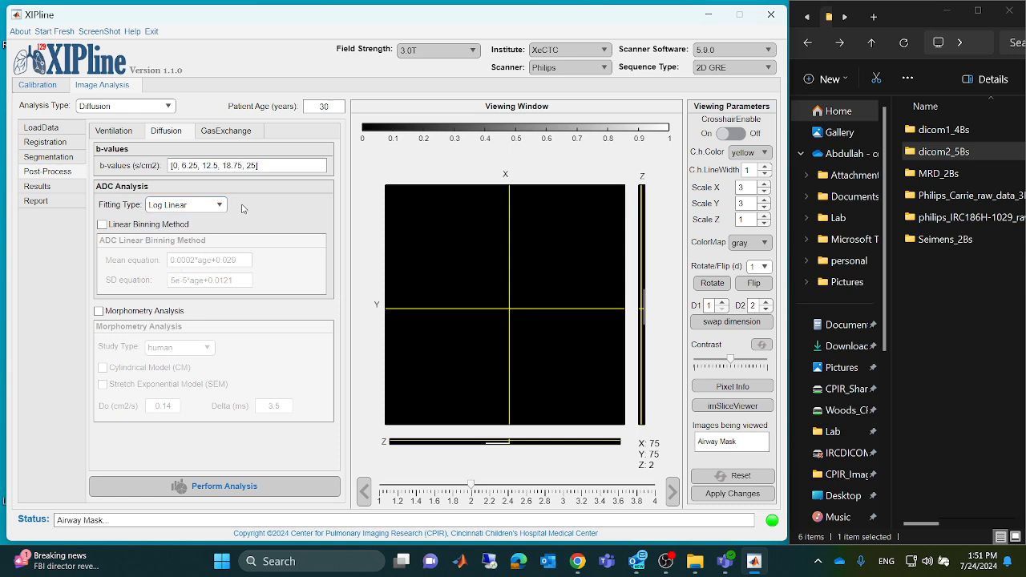
# Enable the Linear Binning Method for the ADC analysis and review the patient age and the mean and SD equations
pyautogui.click(134, 228)
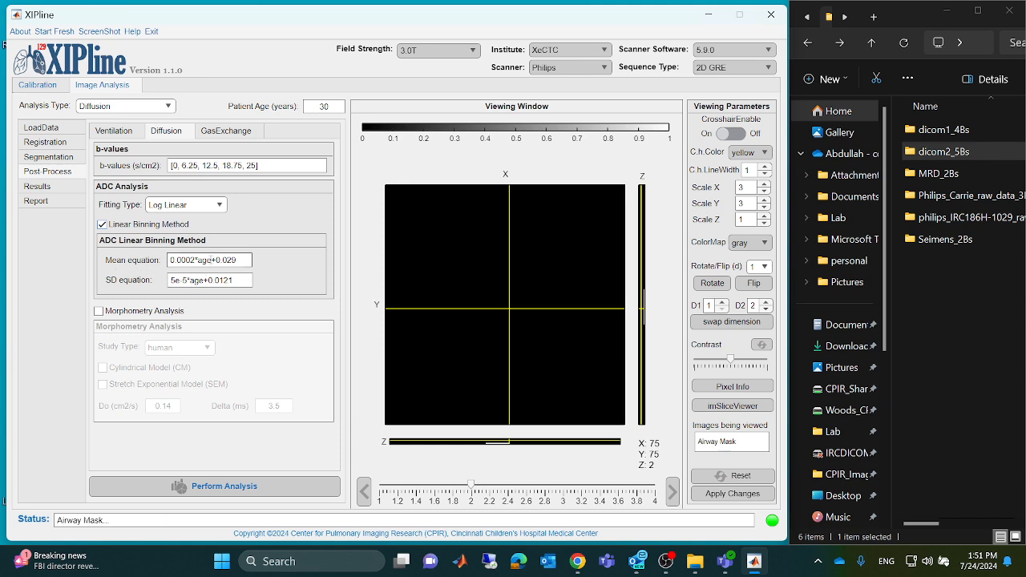
pyautogui.moveTo(211, 260); pyautogui.dragTo(198, 259)
pyautogui.doubleClick(320, 105)
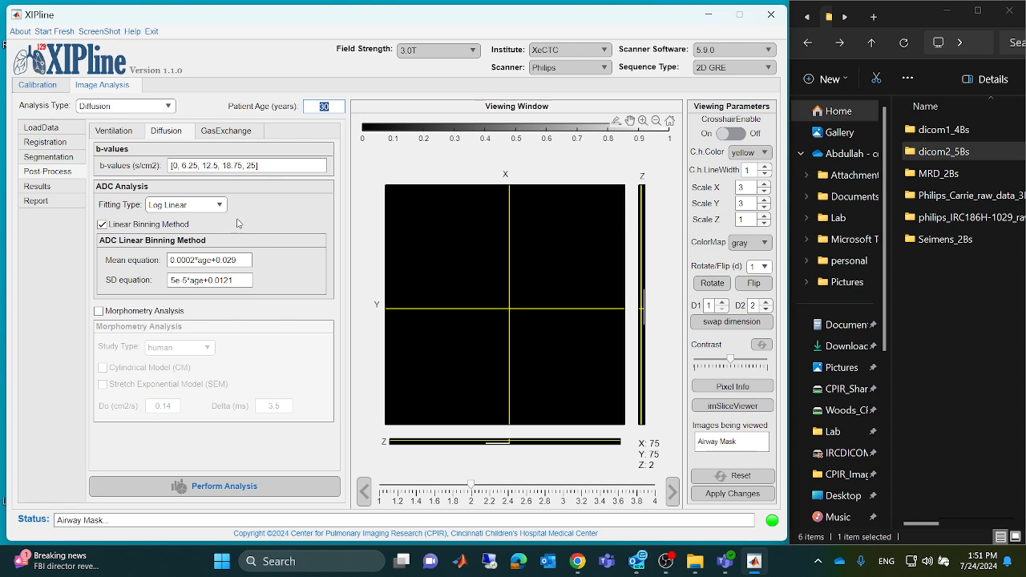
pyautogui.moveTo(238, 260); pyautogui.dragTo(169, 261)
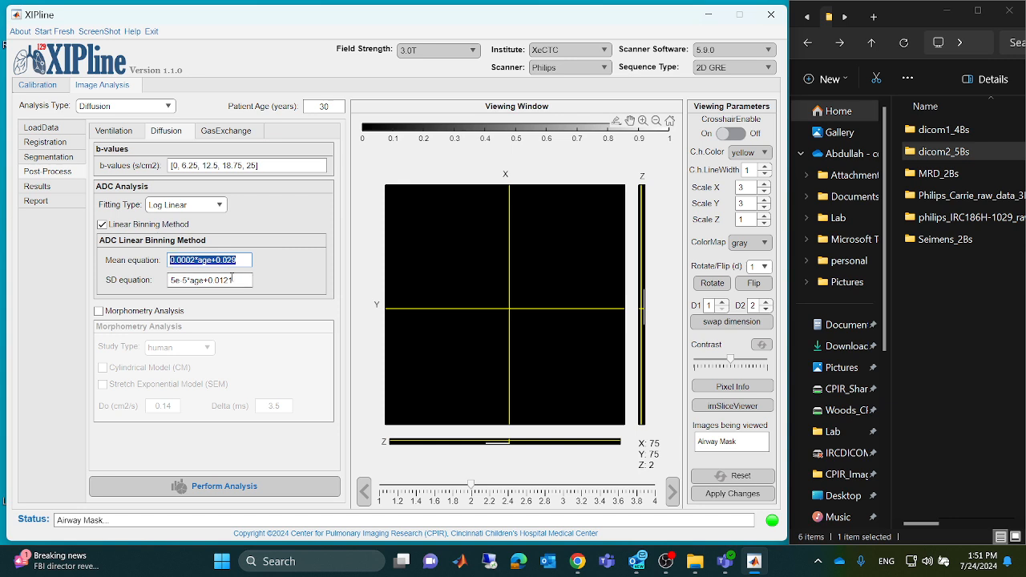
pyautogui.moveTo(239, 280); pyautogui.dragTo(171, 282)
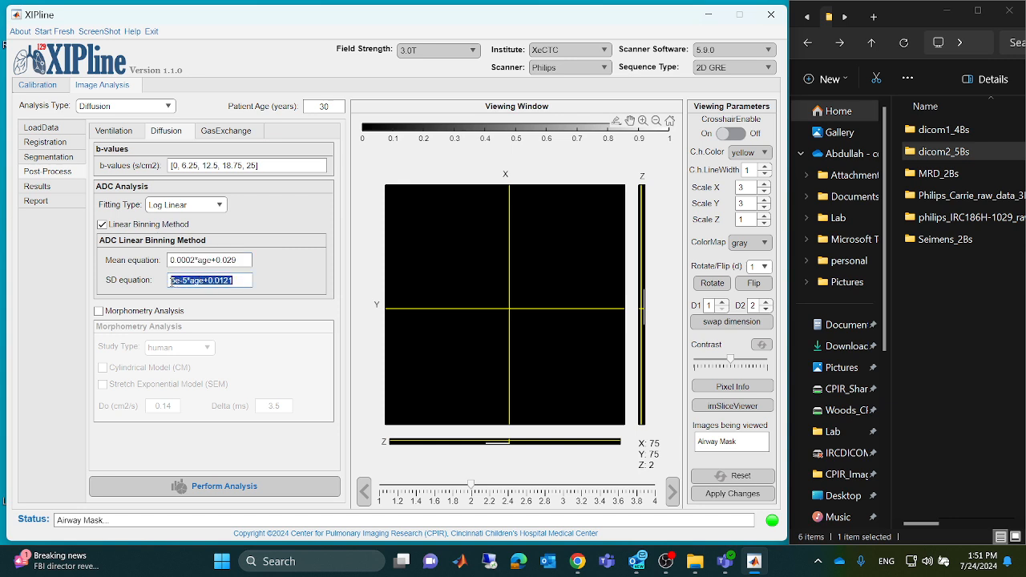
pyautogui.click(242, 260)
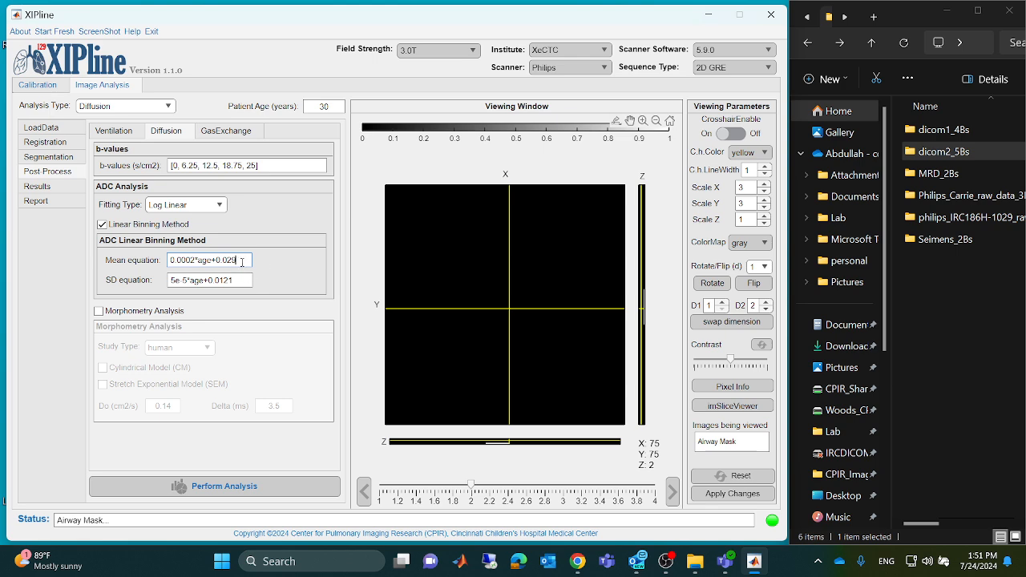
# Enable morphometry analysis for a human study with the Cylindrical and Stretch Exponential models, and run the diffusion analysis
pyautogui.click(137, 314)
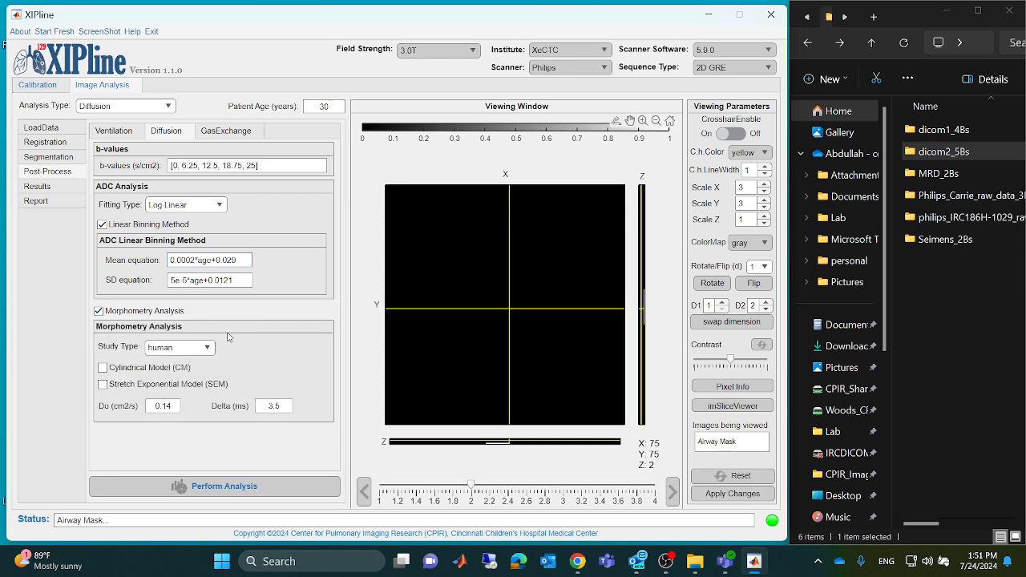
pyautogui.click(198, 349)
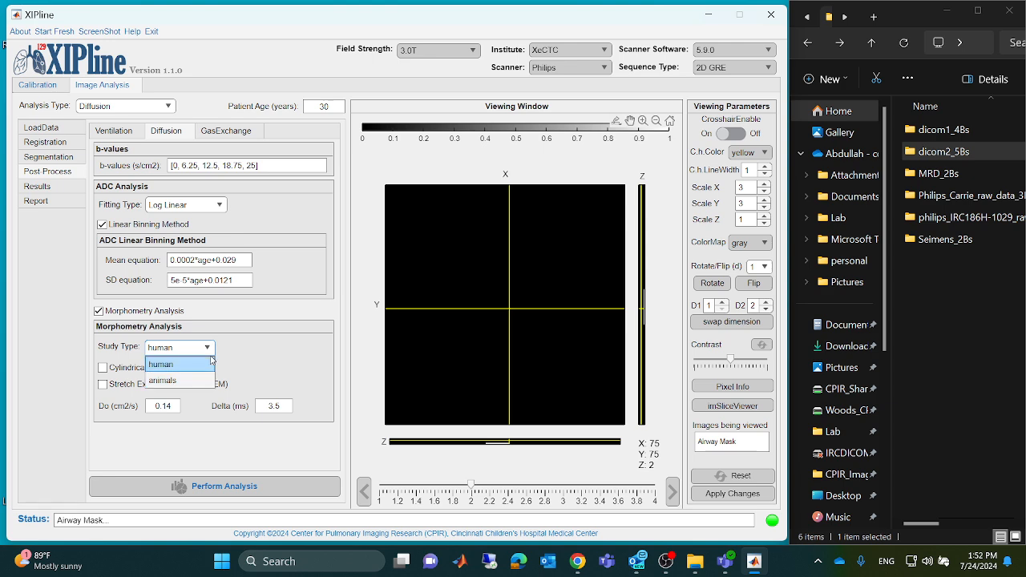
pyautogui.click(162, 364)
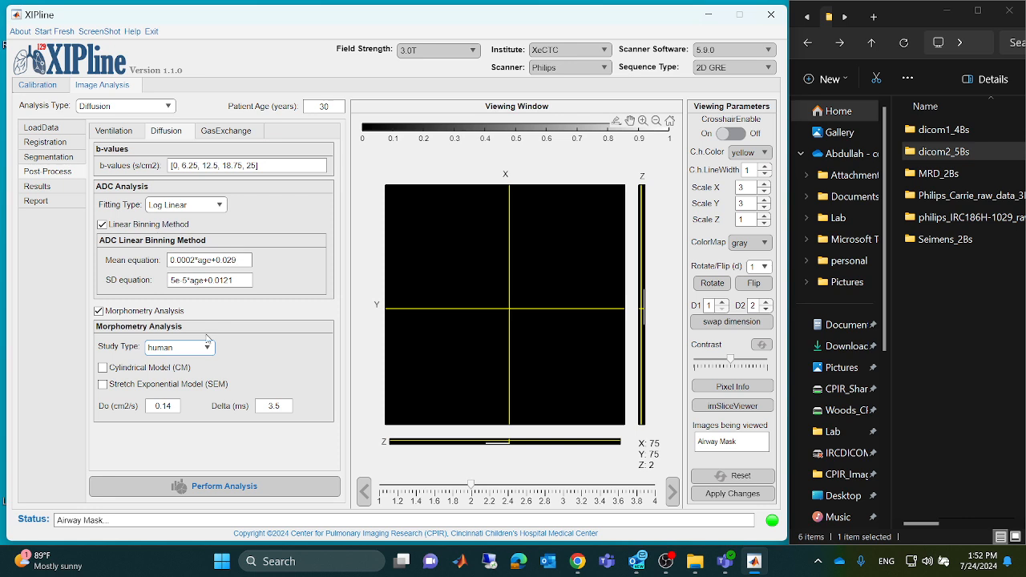
pyautogui.click(125, 390)
pyautogui.moveTo(175, 406); pyautogui.dragTo(162, 406)
pyautogui.press('Tab')
pyautogui.click(263, 373)
pyautogui.click(259, 486)
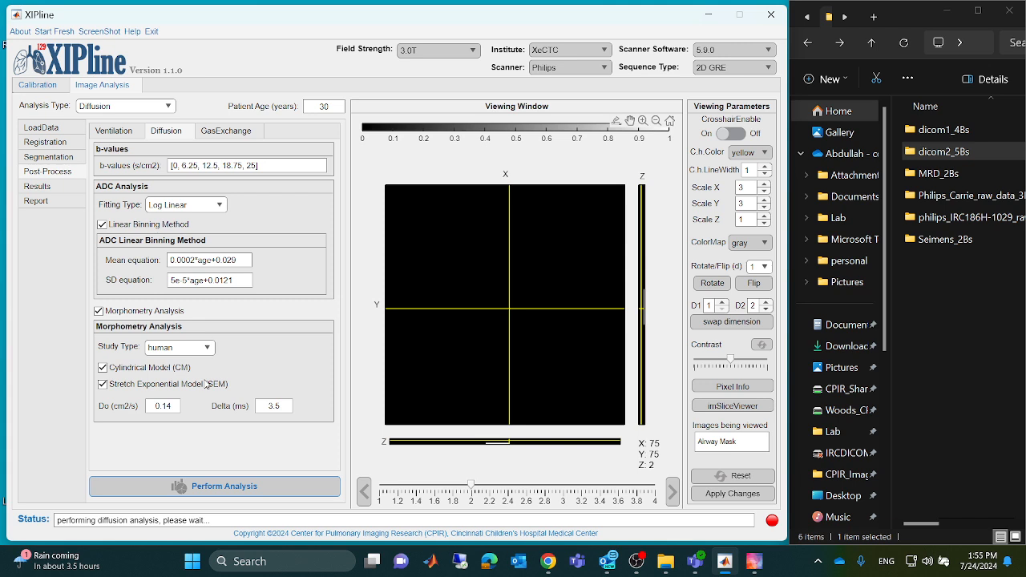
# Open the dicom2_5Bs folder in File Explorer and look through its contents for the analysis output
pyautogui.doubleClick(975, 157)
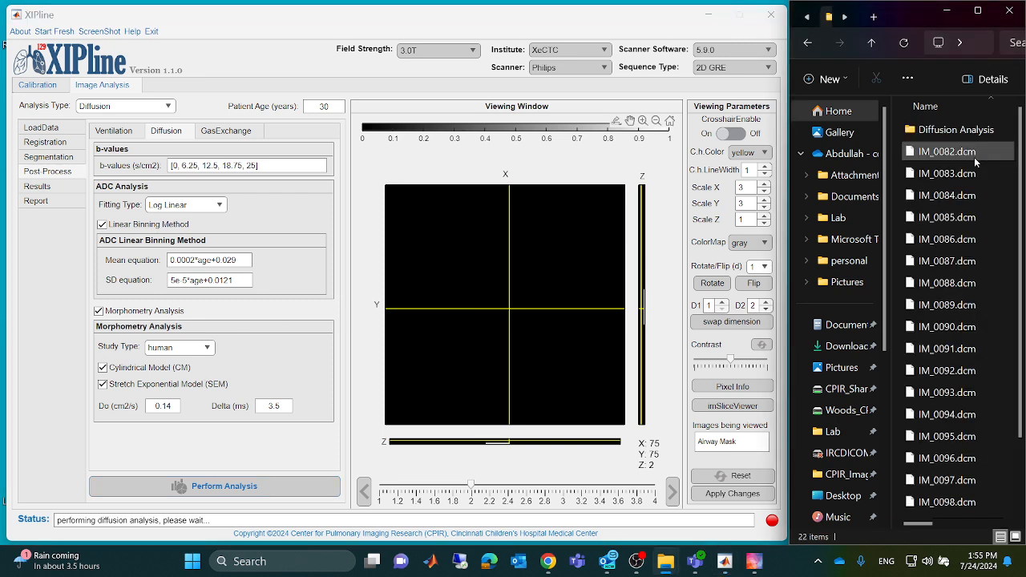
pyautogui.scroll(-2, 974, 157)
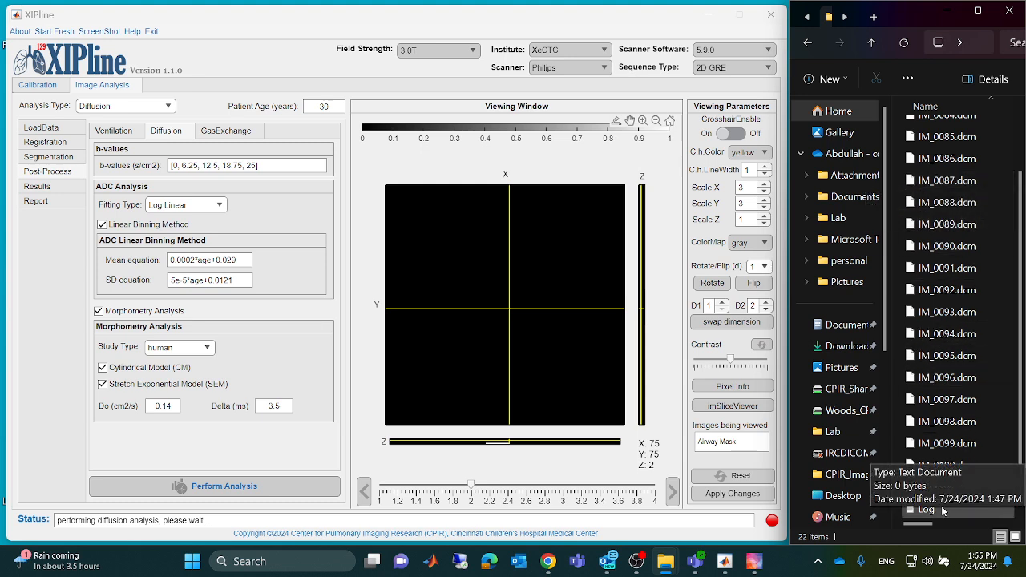
pyautogui.scroll(2, 983, 358)
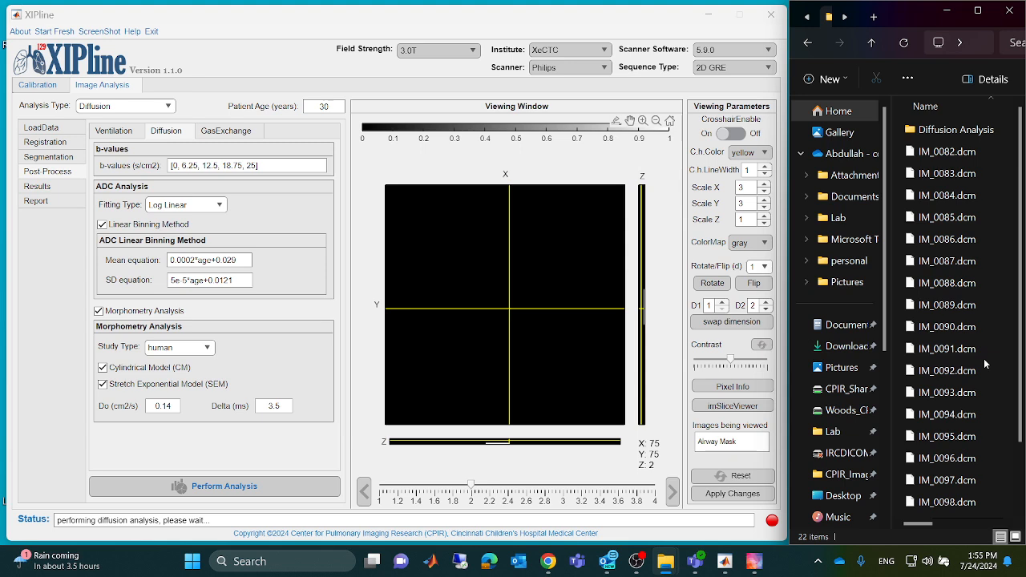
pyautogui.scroll(-2, 984, 360)
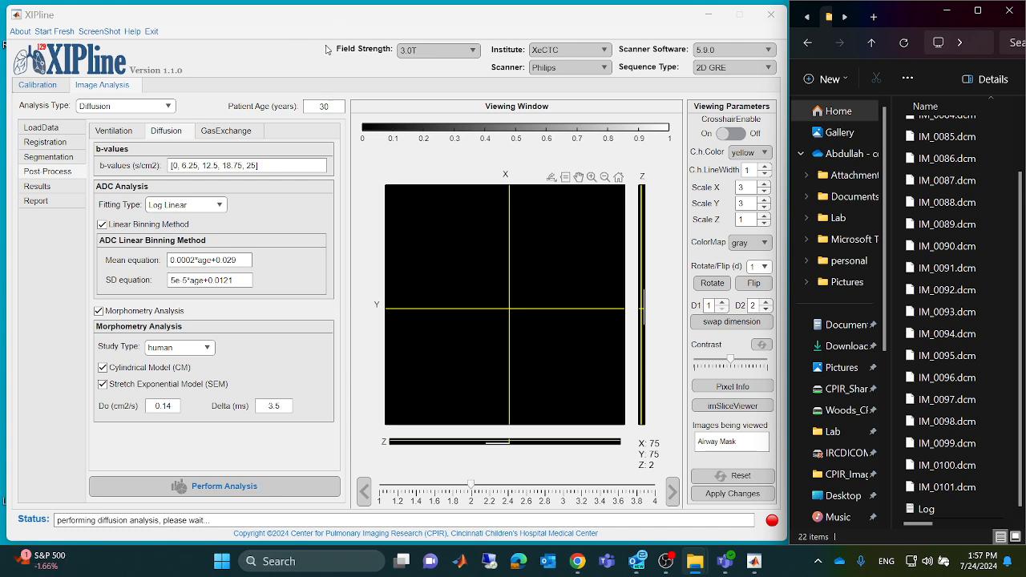
# Open the diffusion analysis results and examine the mean ADC value
pyautogui.click(54, 190)
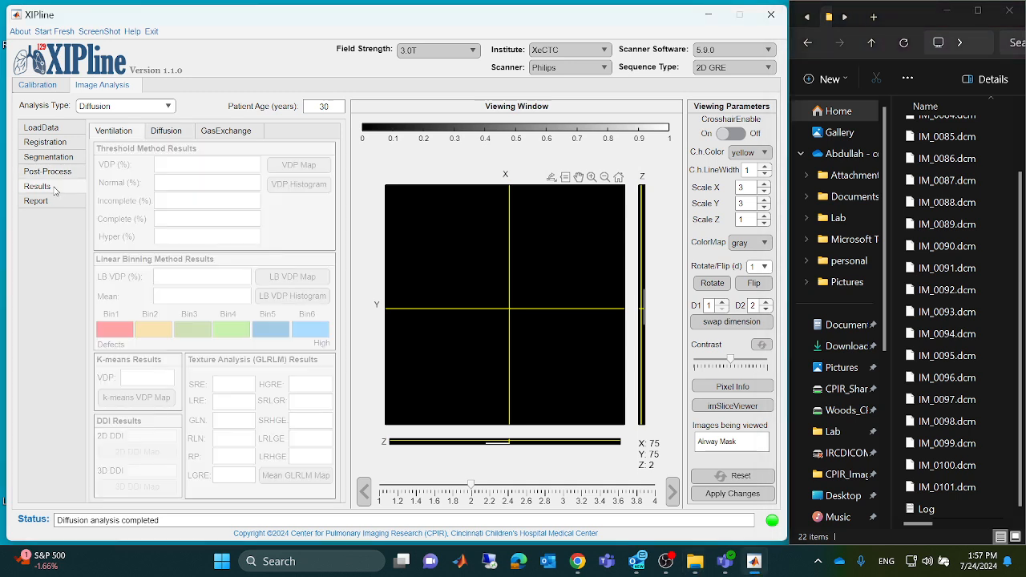
pyautogui.click(168, 133)
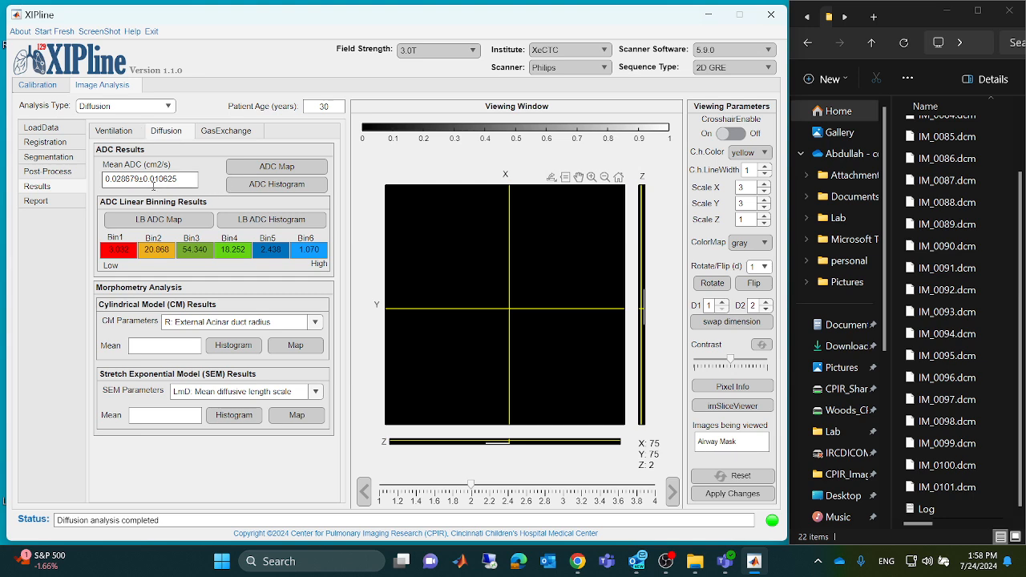
pyautogui.moveTo(181, 179); pyautogui.dragTo(105, 179)
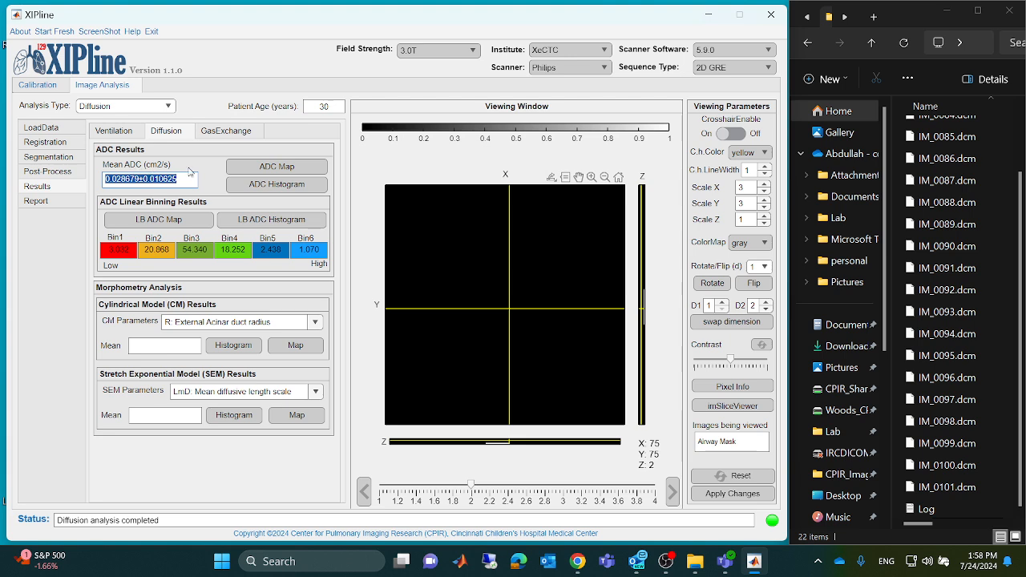
# Display the ADC map, browse its slices, and examine the ADC histogram before closing the figure
pyautogui.click(286, 168)
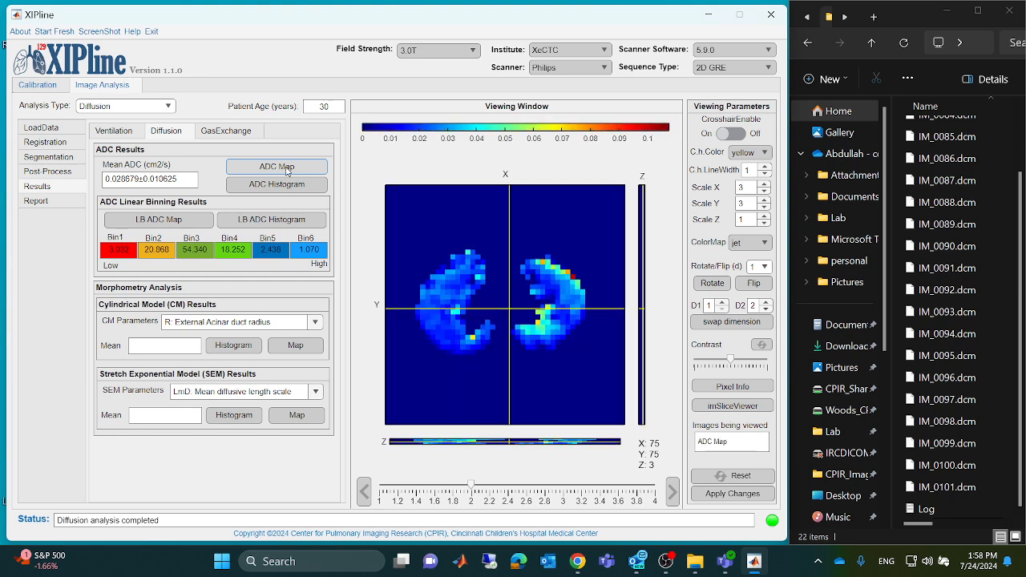
pyautogui.click(365, 490)
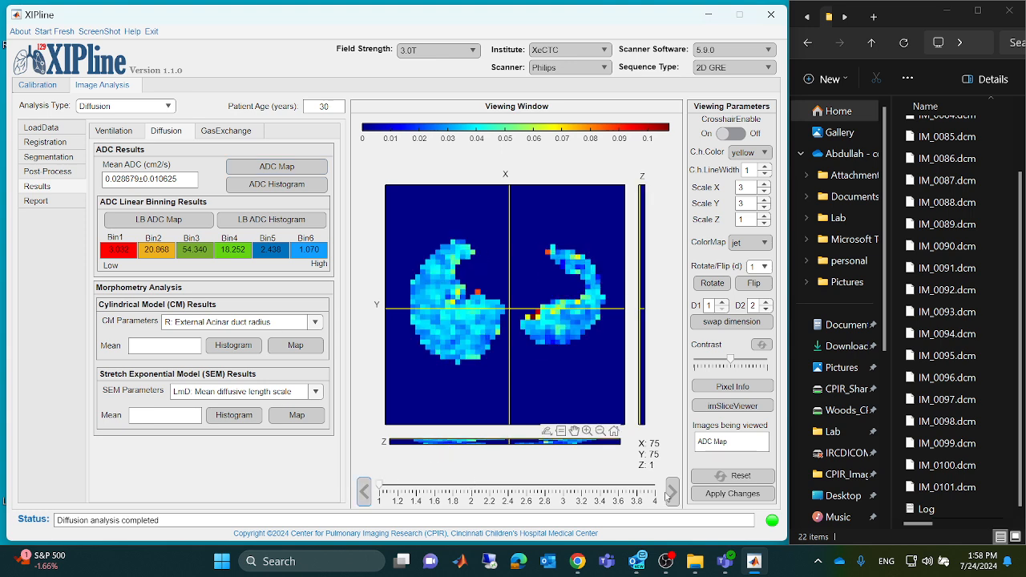
pyautogui.click(672, 495)
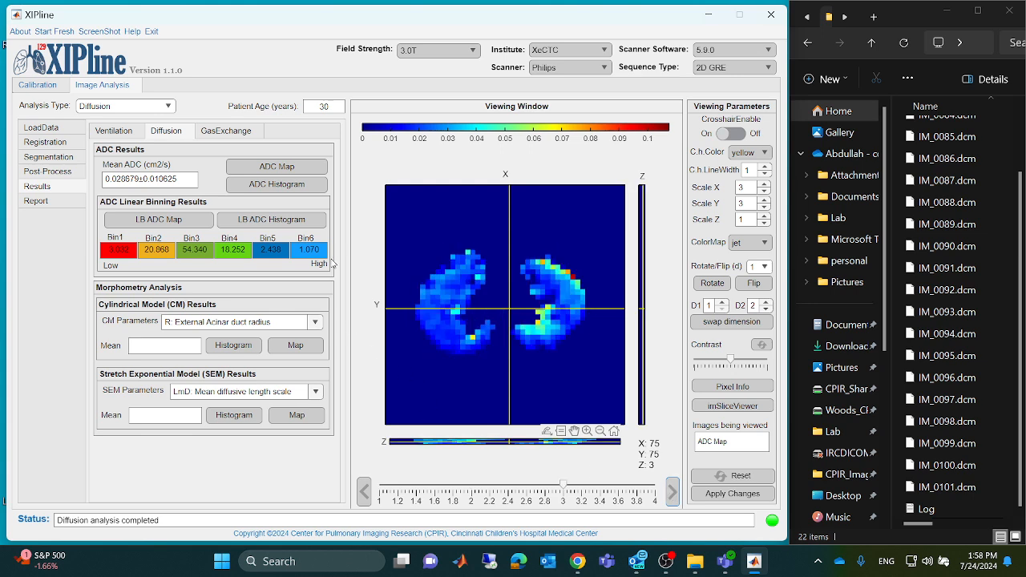
pyautogui.click(284, 191)
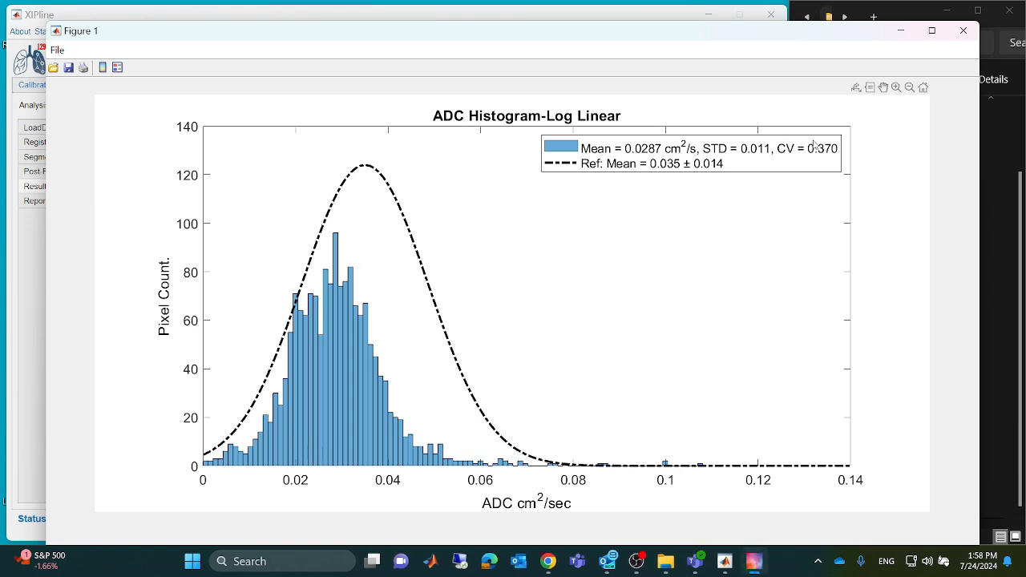
pyautogui.click(963, 32)
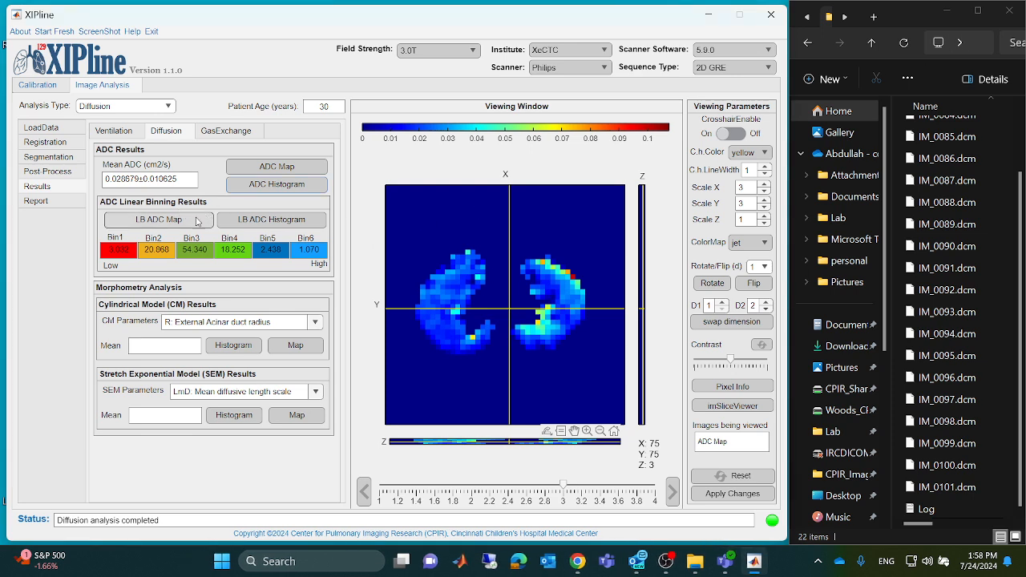
# Display the linear binning ADC map, go through its slices, and examine the linear binning ADC histogram before closing the figure
pyautogui.click(163, 222)
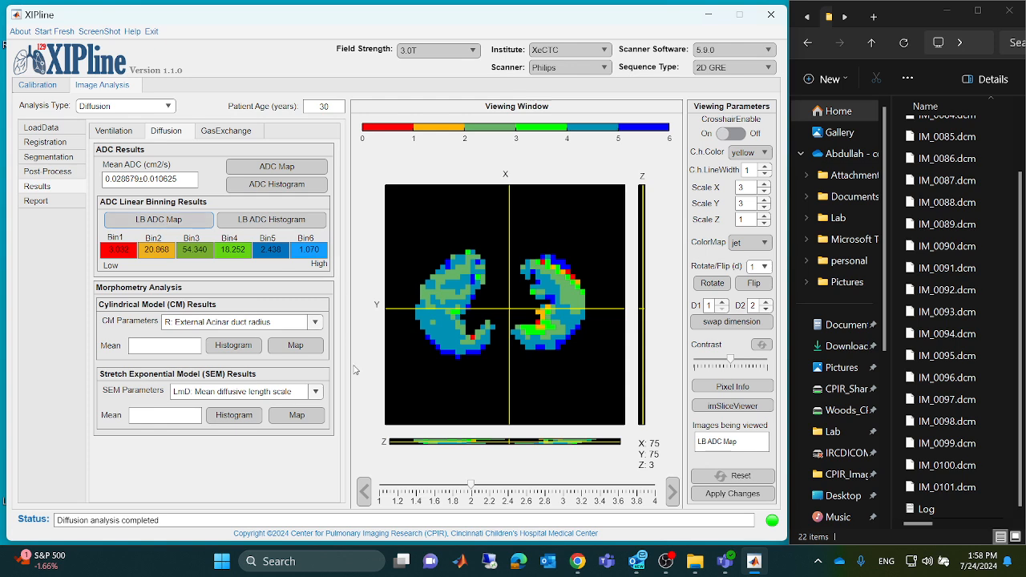
pyautogui.click(365, 491)
pyautogui.click(370, 494)
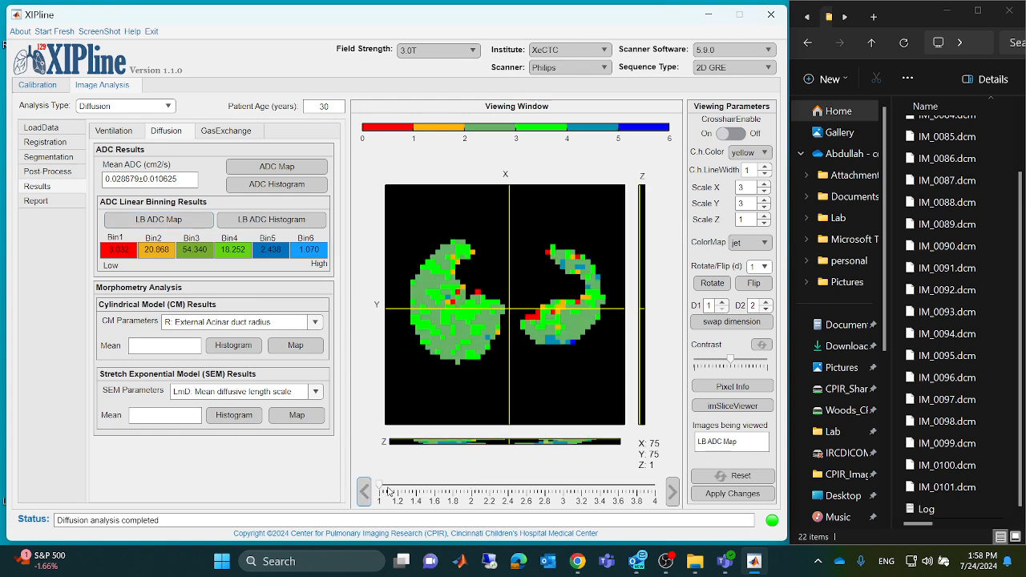
pyautogui.click(672, 491)
pyautogui.click(672, 492)
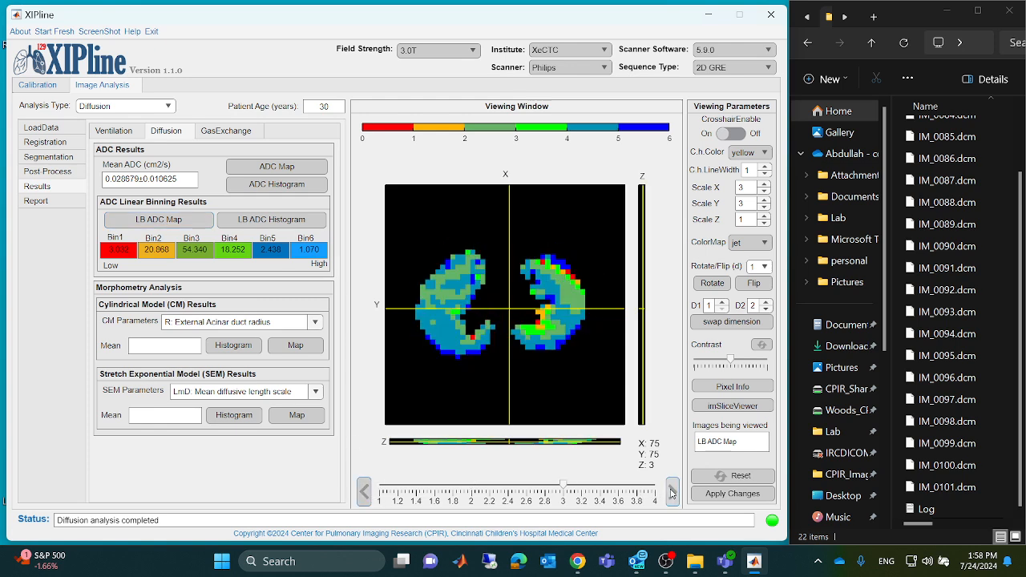
pyautogui.click(672, 491)
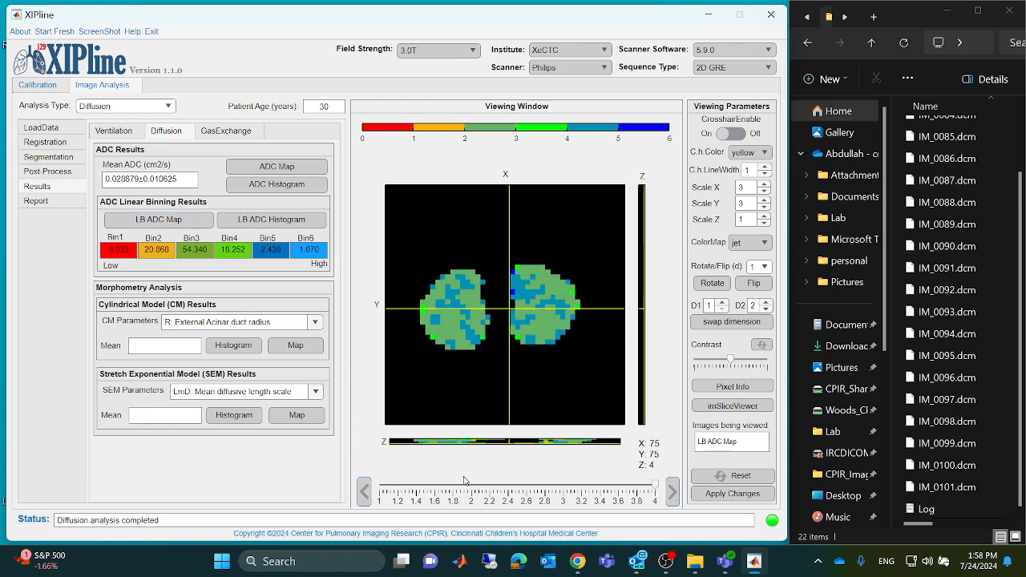
pyautogui.click(272, 222)
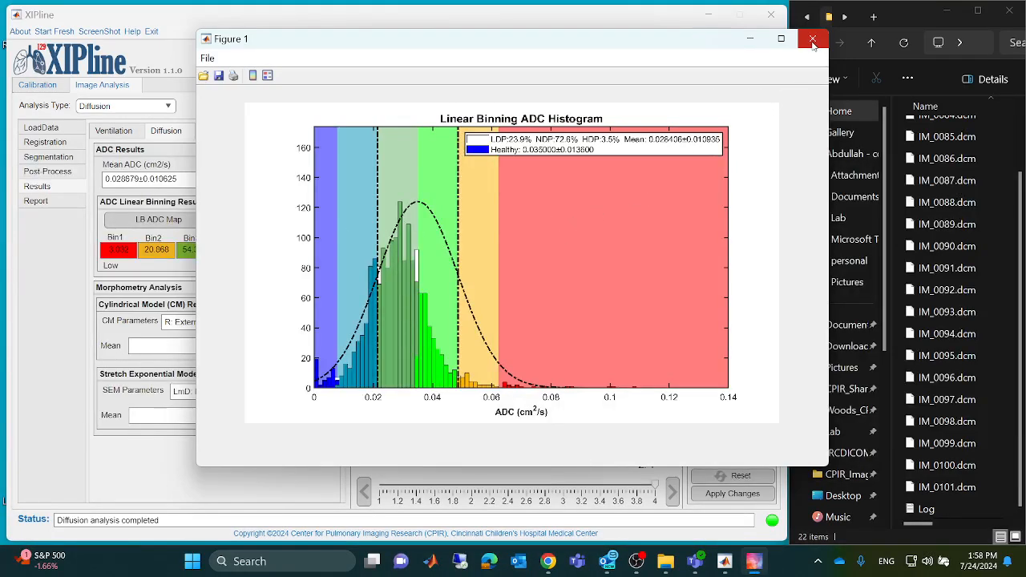
pyautogui.click(813, 40)
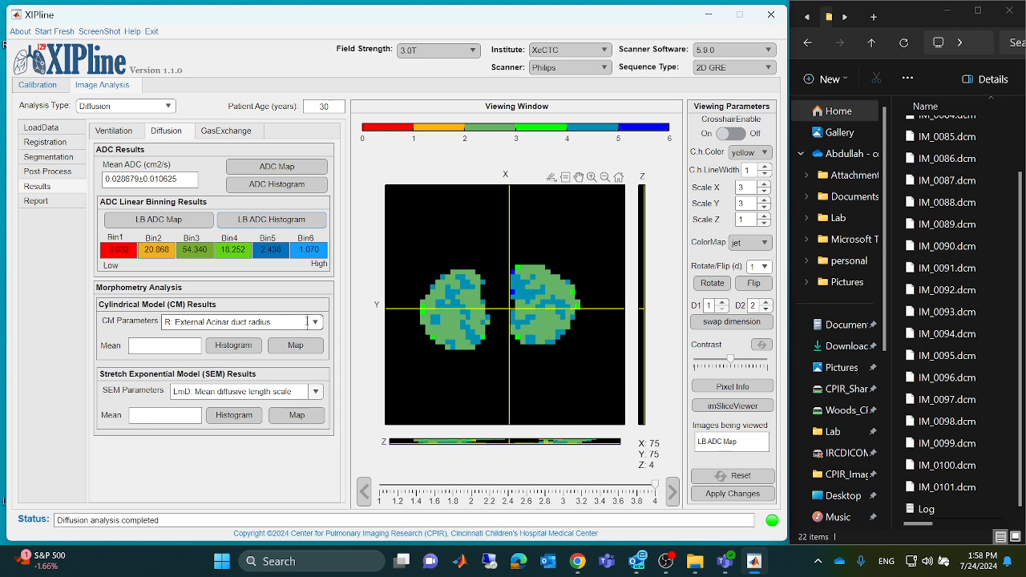
# Select the Cylindrical Model parameter h: Alveolar sleeve depth and view its map and histogram, closing the figure when done
pyautogui.click(250, 322)
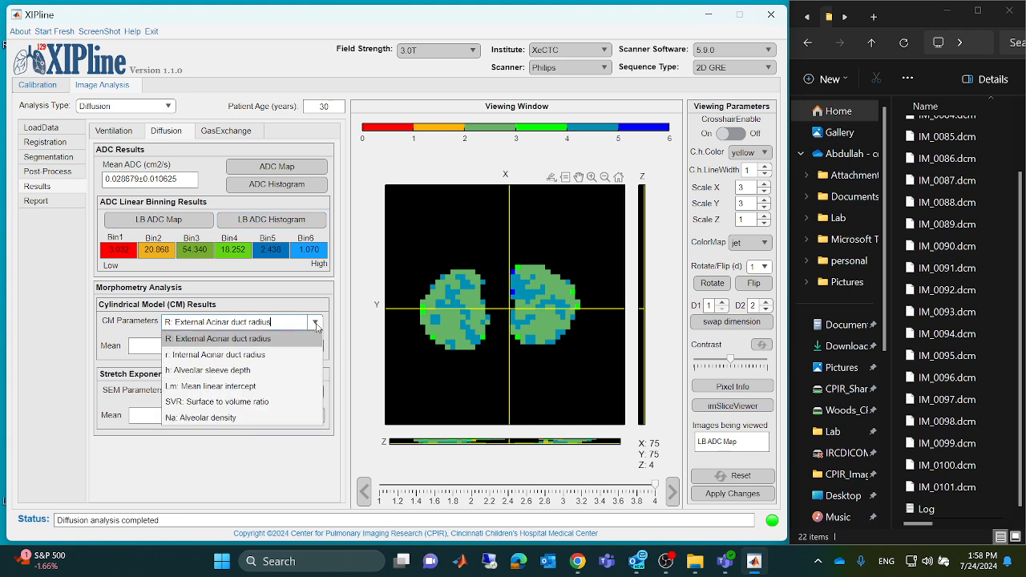
pyautogui.click(259, 371)
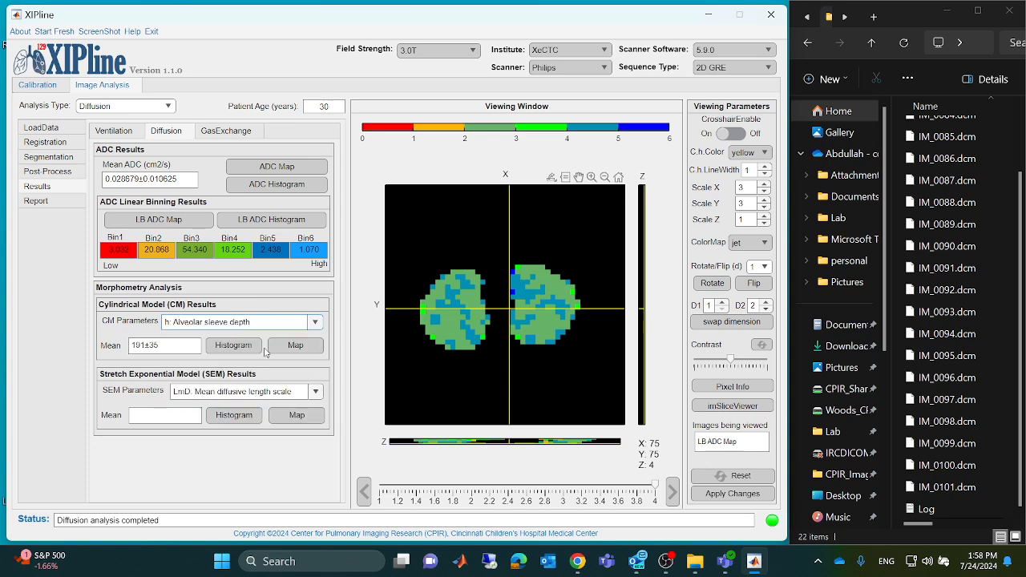
pyautogui.click(296, 347)
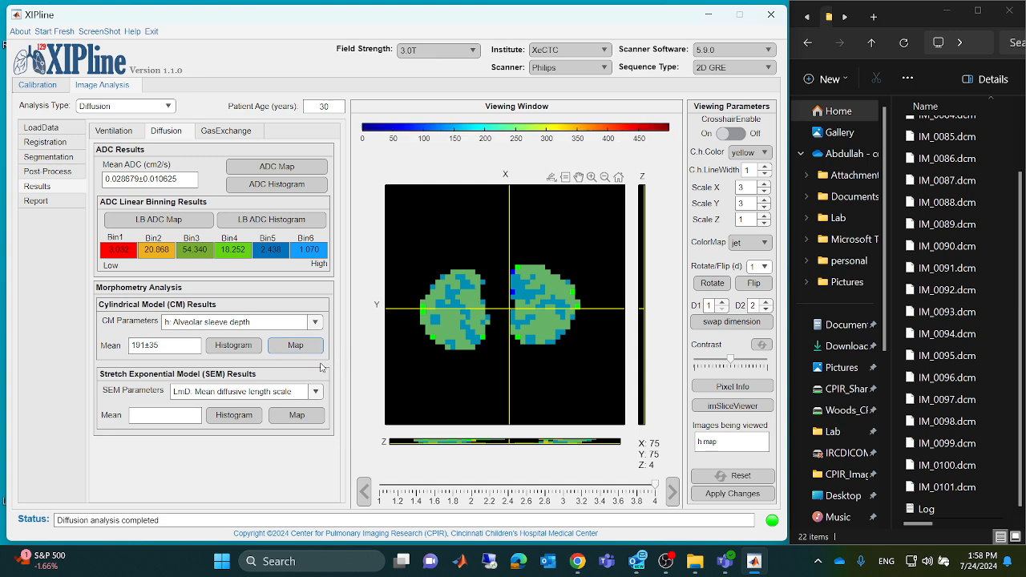
pyautogui.click(259, 351)
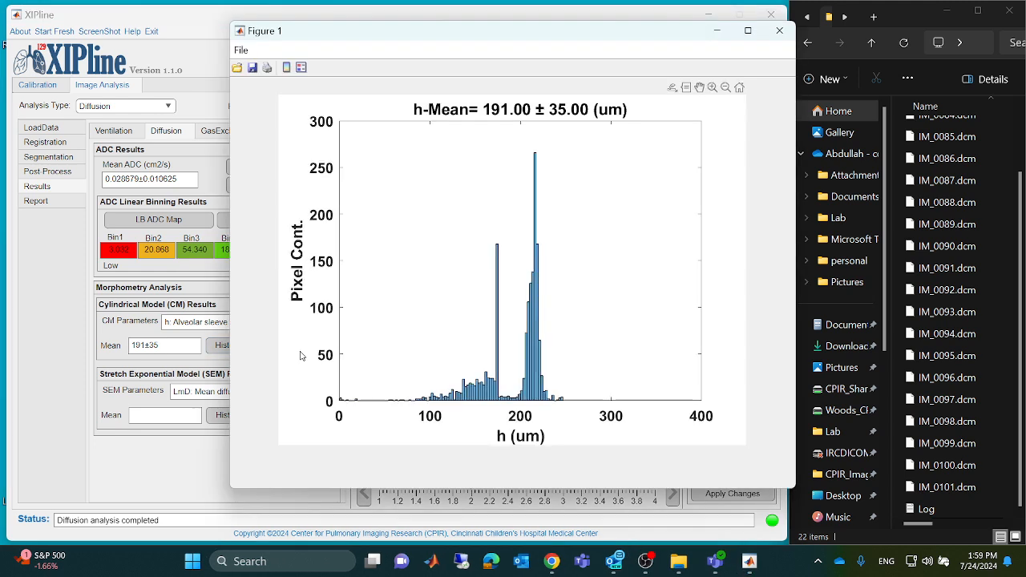
pyautogui.click(775, 17)
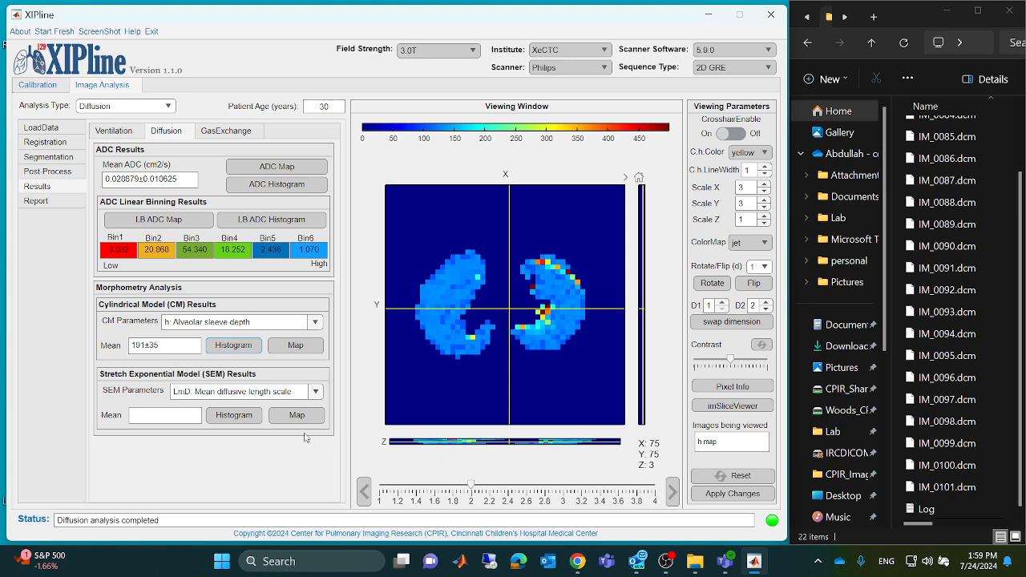
# Check the Stretch Exponential Model's distributed diffusivity coefficient, return to LmD: Mean diffusive length scale, and view the LmD map and histogram
pyautogui.click(316, 392)
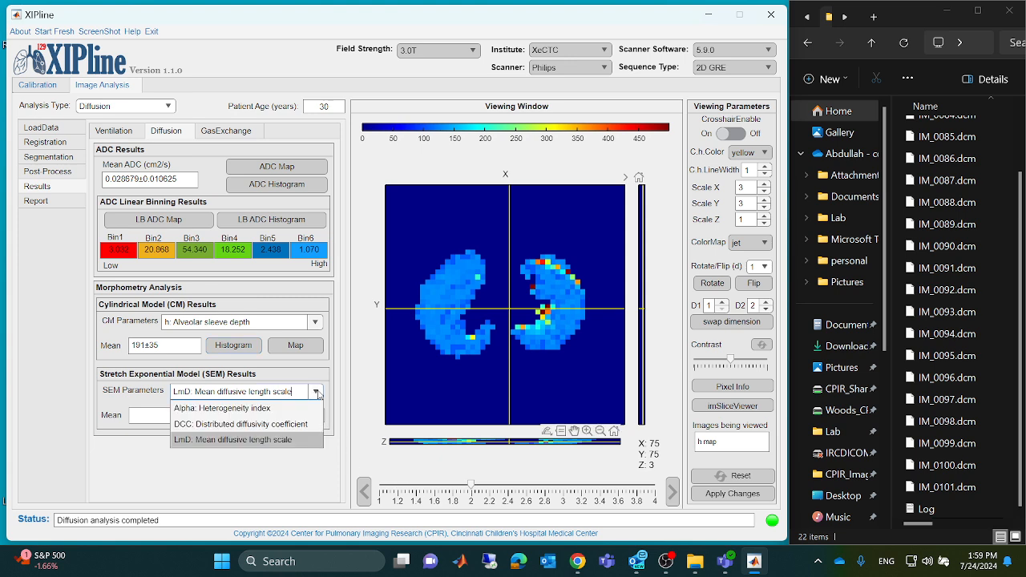
pyautogui.click(277, 424)
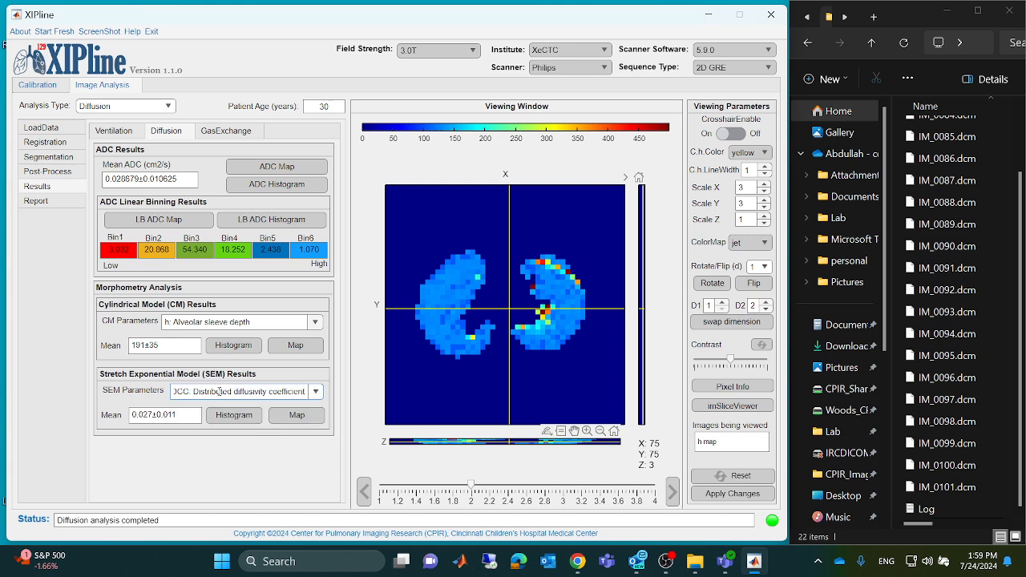
pyautogui.click(315, 392)
pyautogui.click(256, 441)
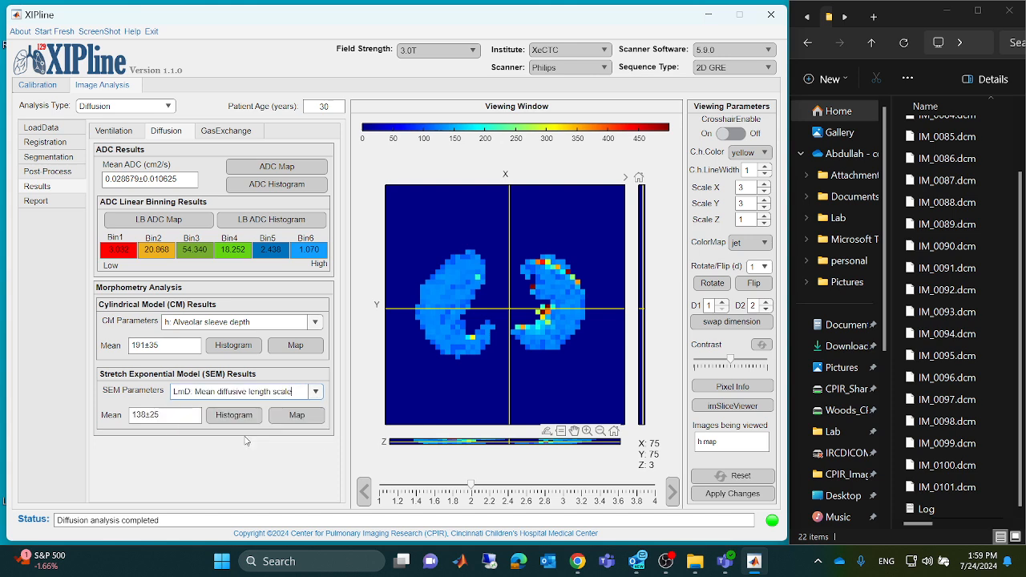
pyautogui.click(314, 420)
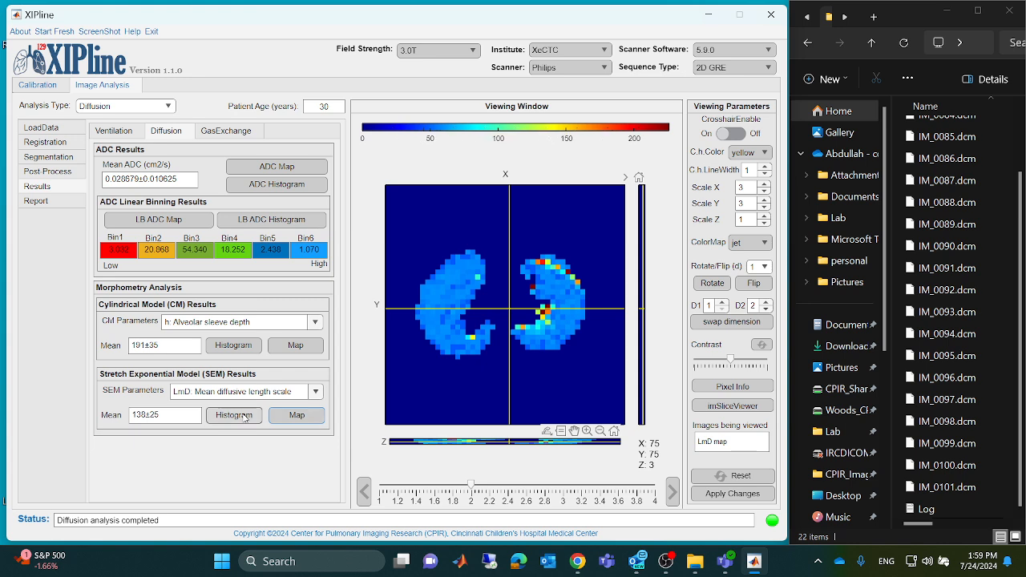
pyautogui.click(245, 417)
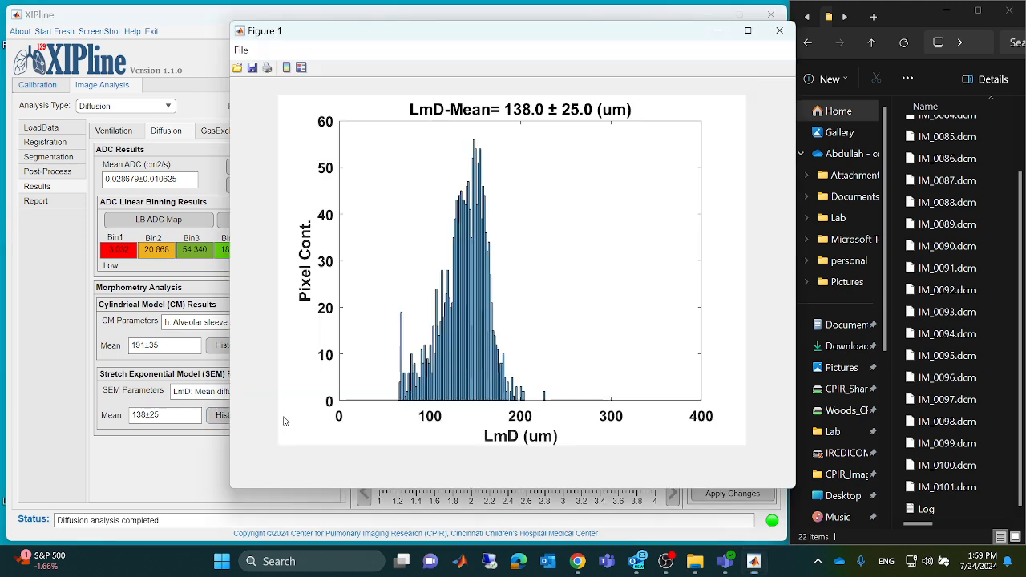
pyautogui.click(790, 36)
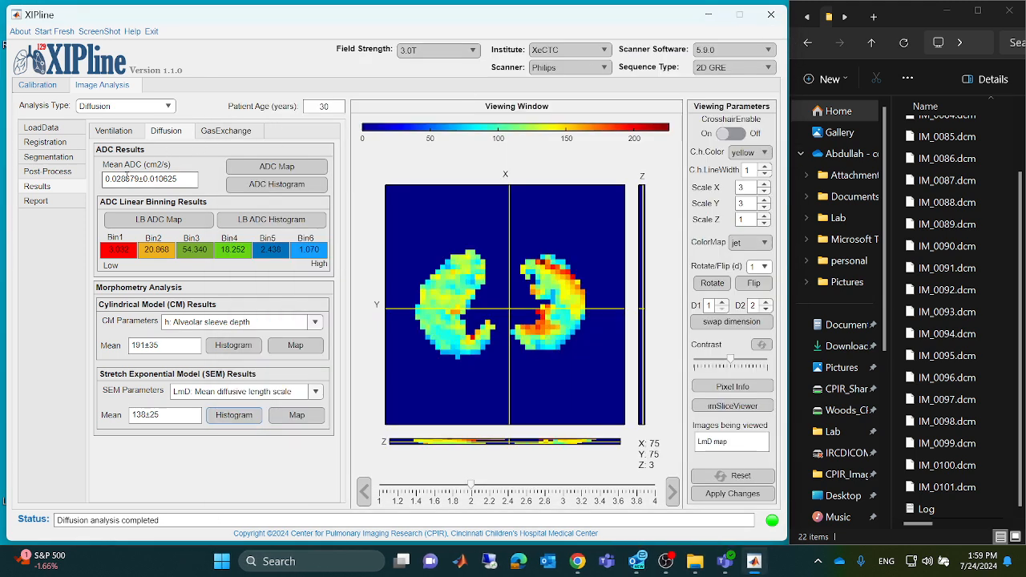
# Open the report form, and look through the output files in the Diffusion Analysis folder in File Explorer
pyautogui.click(62, 205)
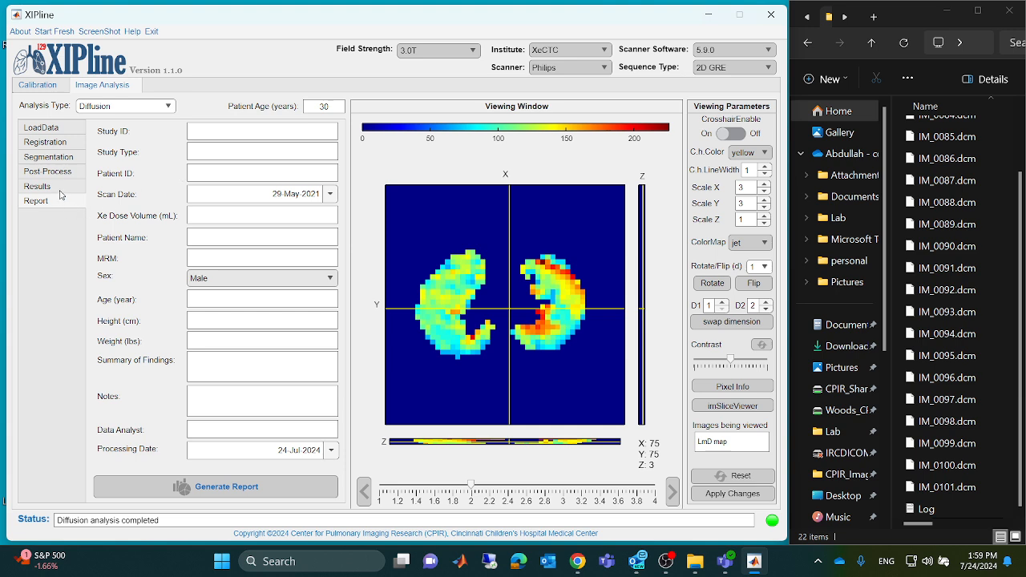
pyautogui.scroll(2, 980, 190)
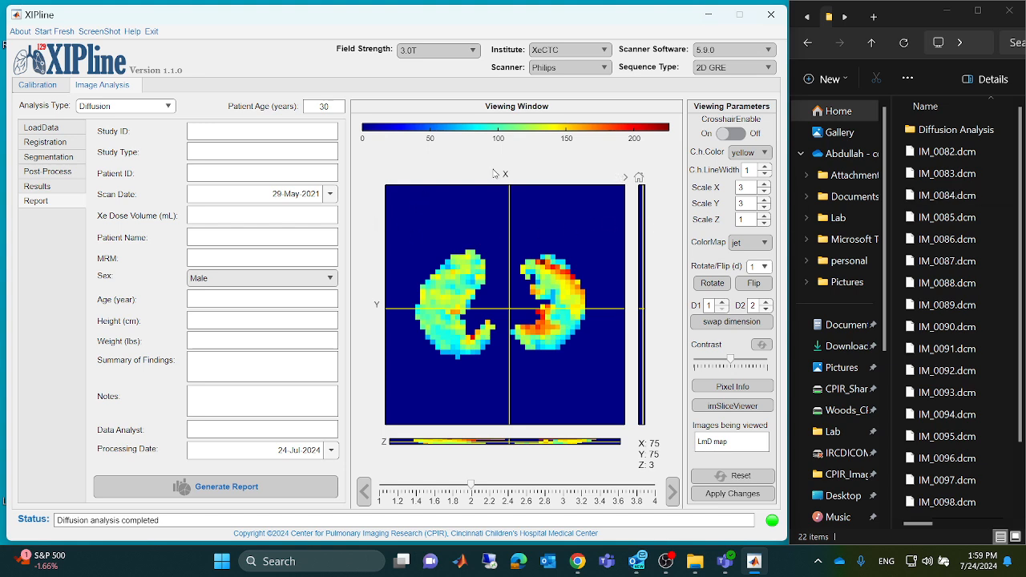
pyautogui.doubleClick(960, 133)
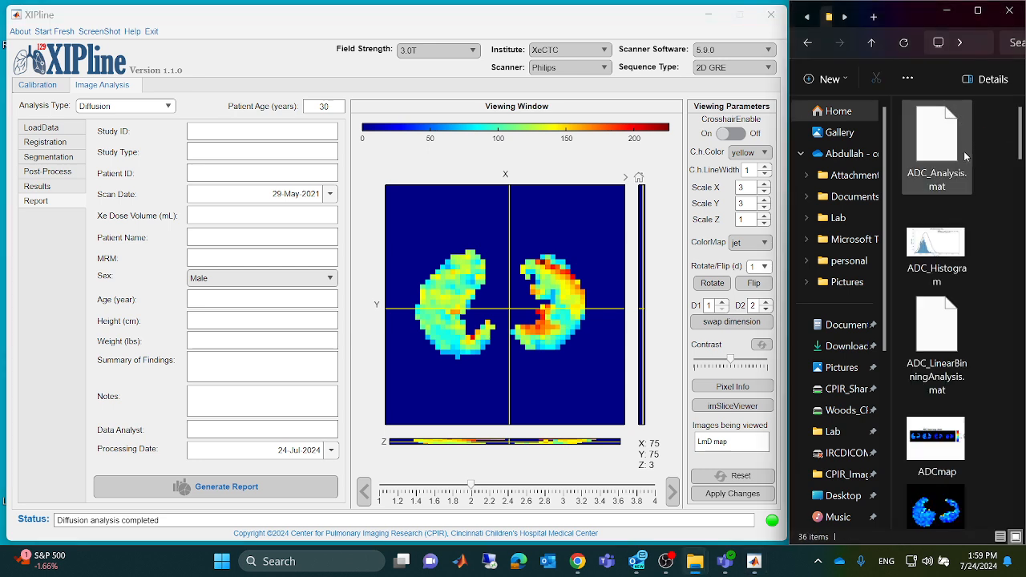
pyautogui.scroll(-3, 997, 201)
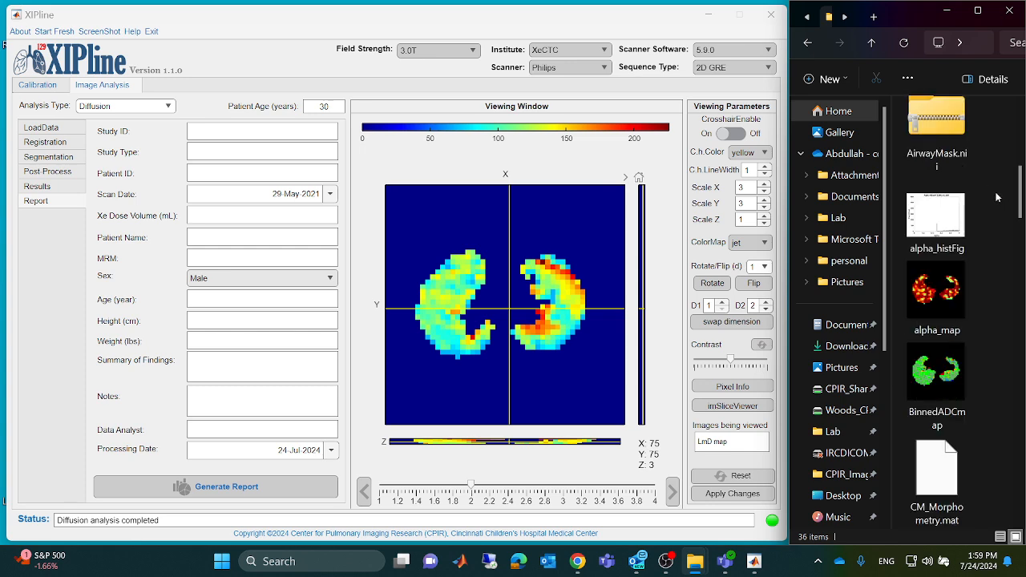
pyautogui.scroll(-3, 998, 197)
pyautogui.scroll(1, 997, 197)
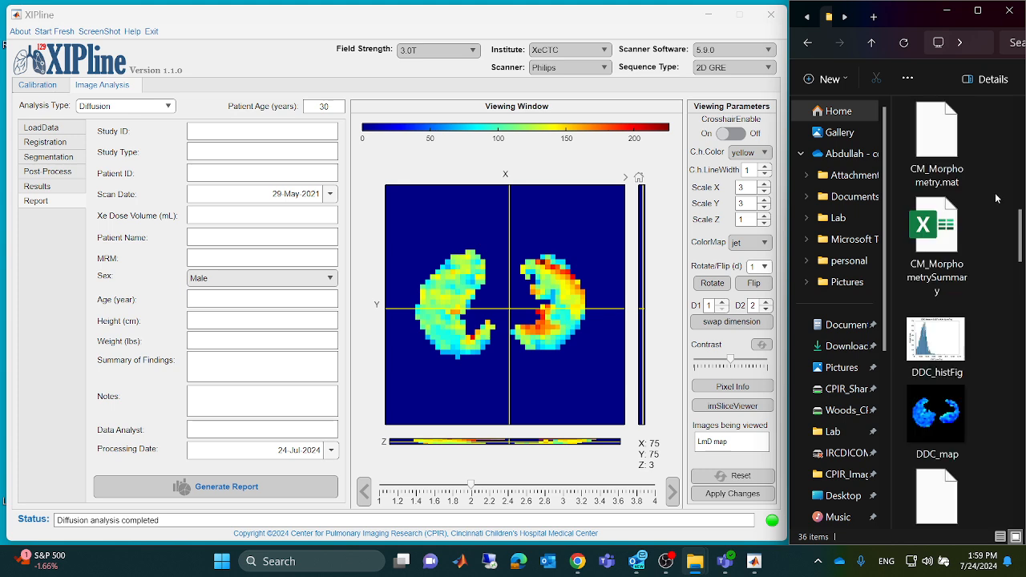
pyautogui.scroll(-10, 997, 198)
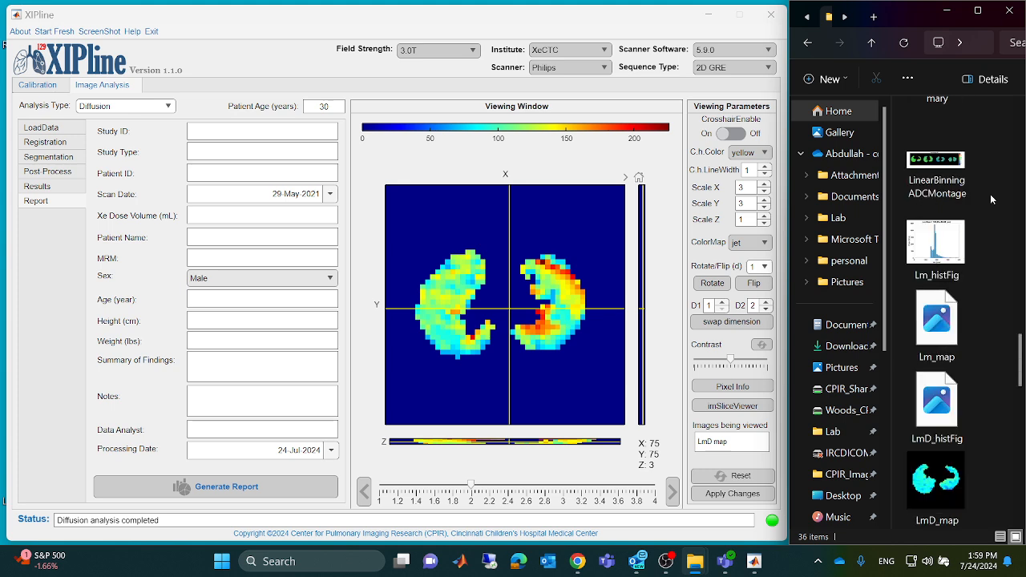
pyautogui.scroll(-10, 990, 194)
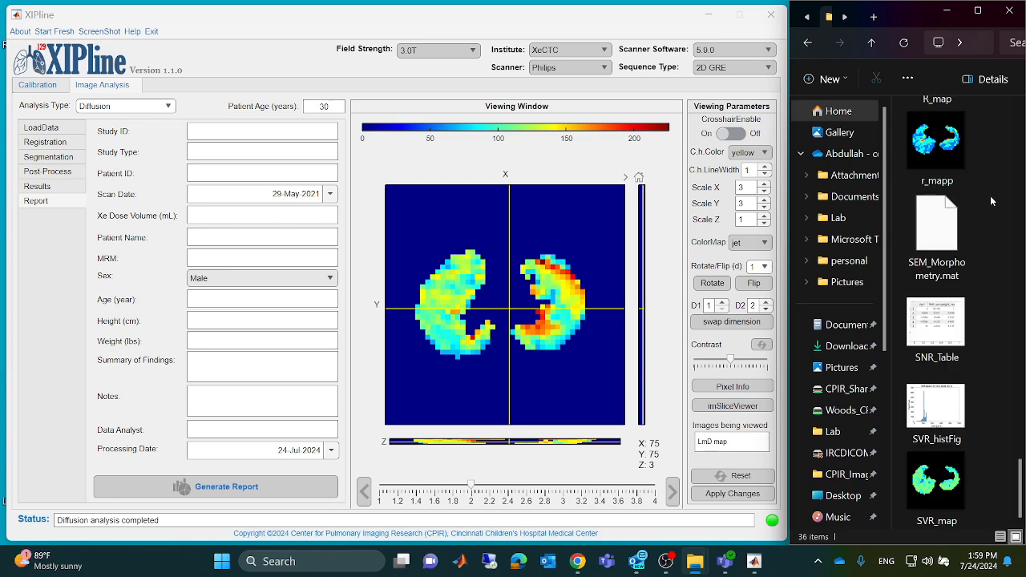
pyautogui.scroll(20, 992, 200)
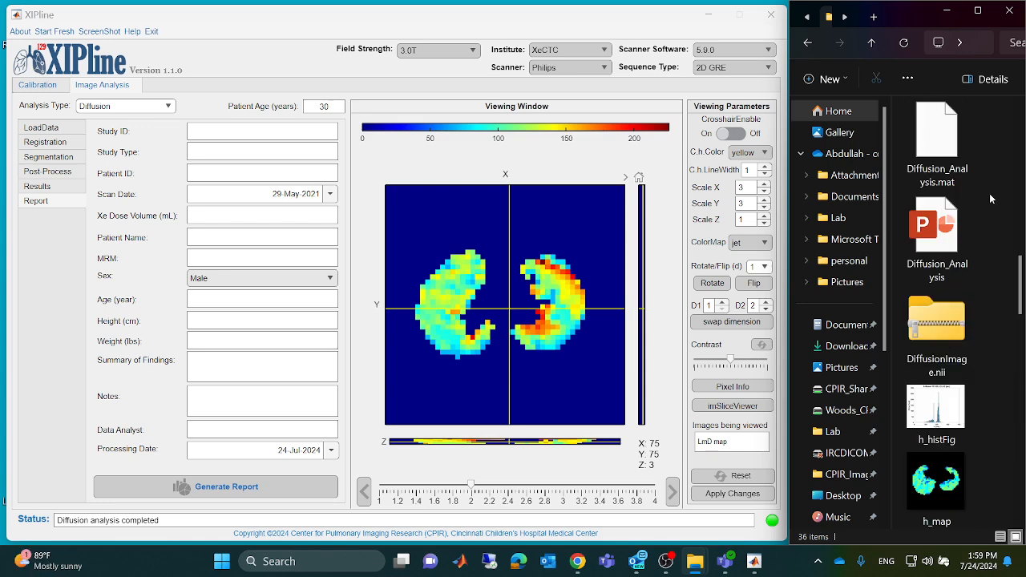